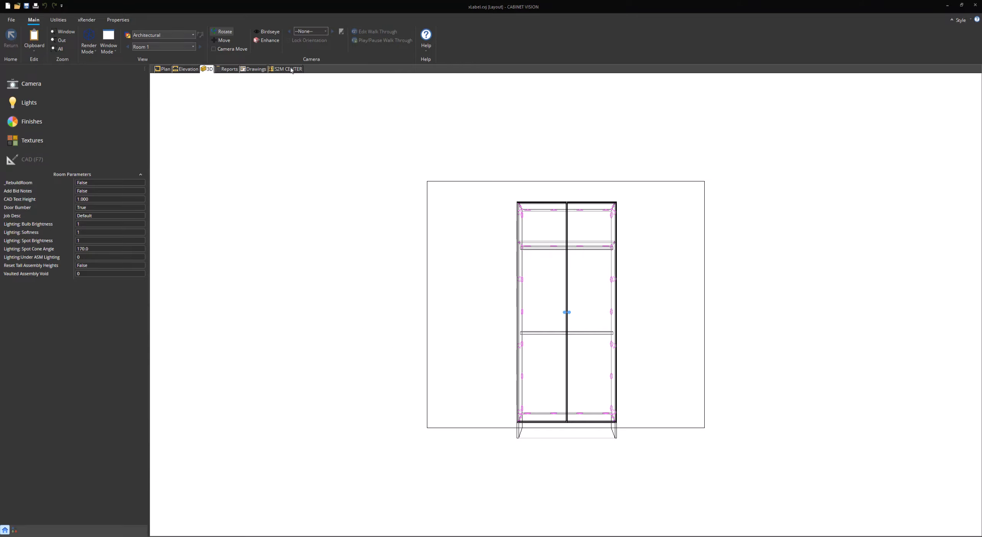
Step: Open the xLabel Setup label designer from S2M Center and choose the 100 x 75 Offcut Label
left_click_drag(323, 249, 267, 256)
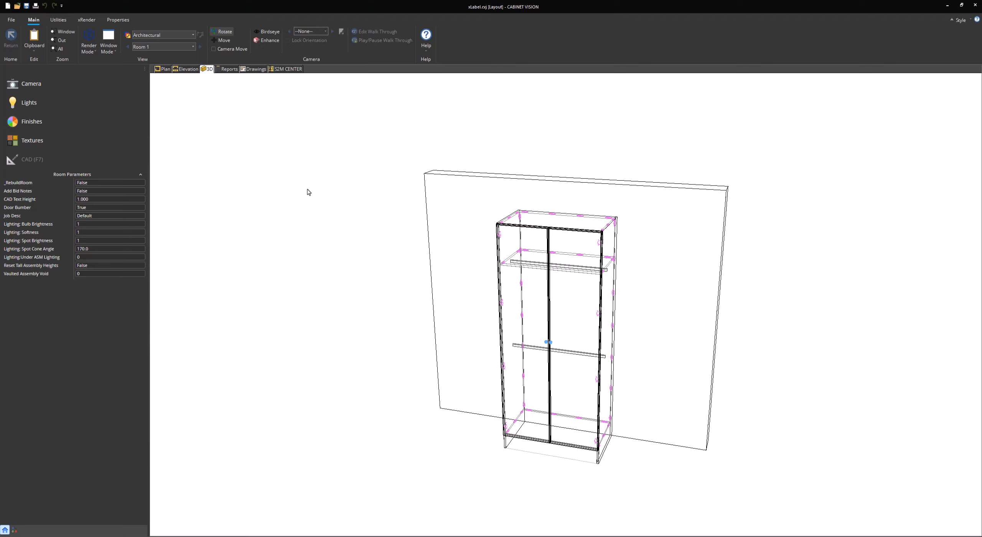
left_click(282, 71)
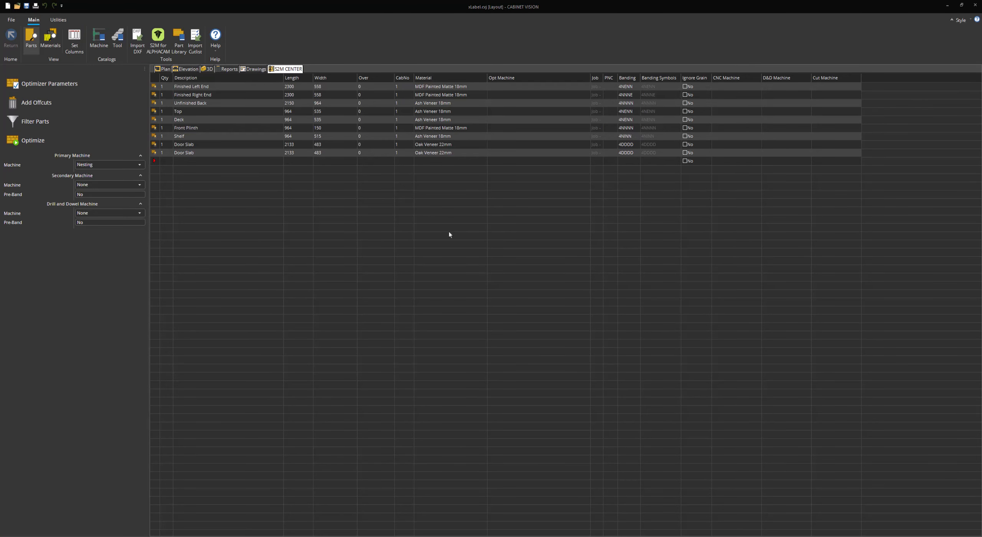
left_click(52, 25)
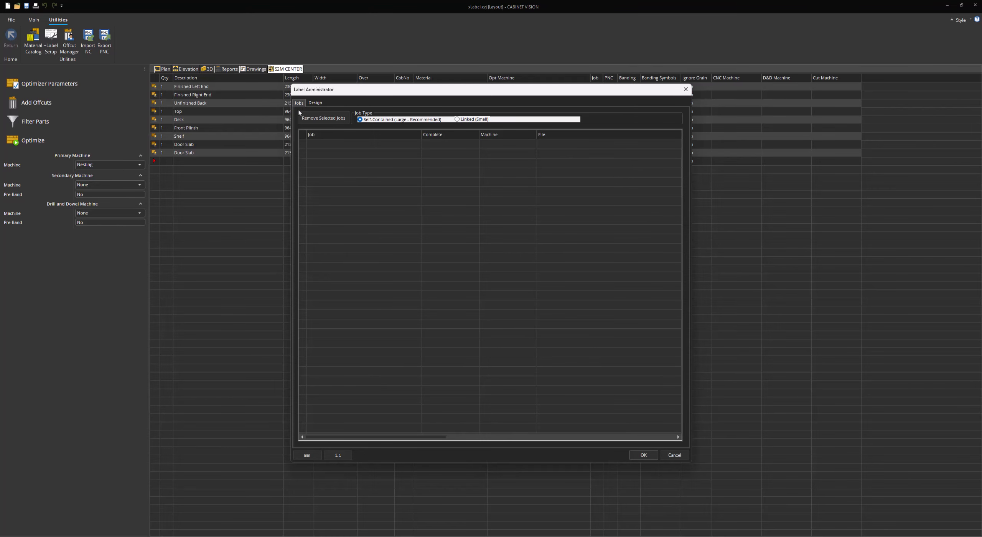
left_click(313, 103)
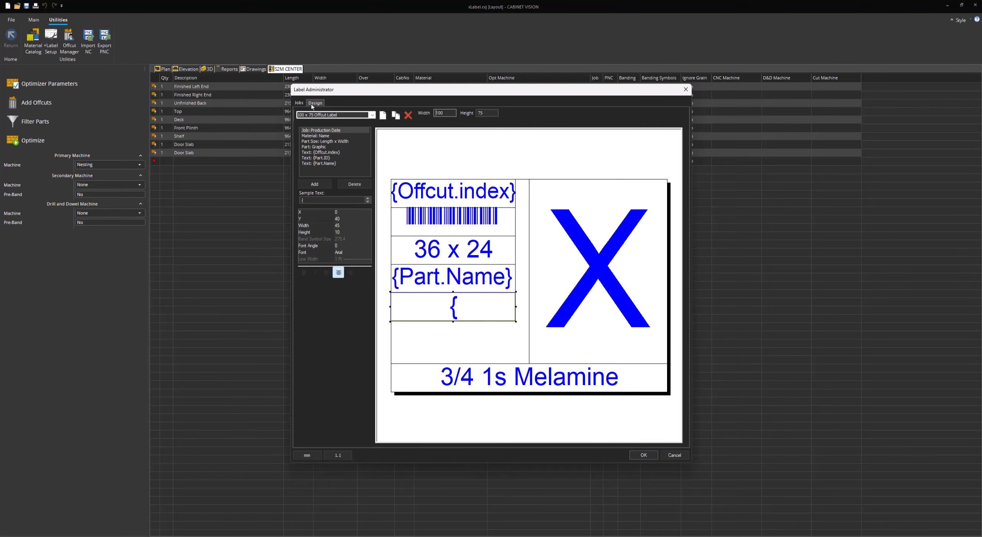
left_click(371, 114)
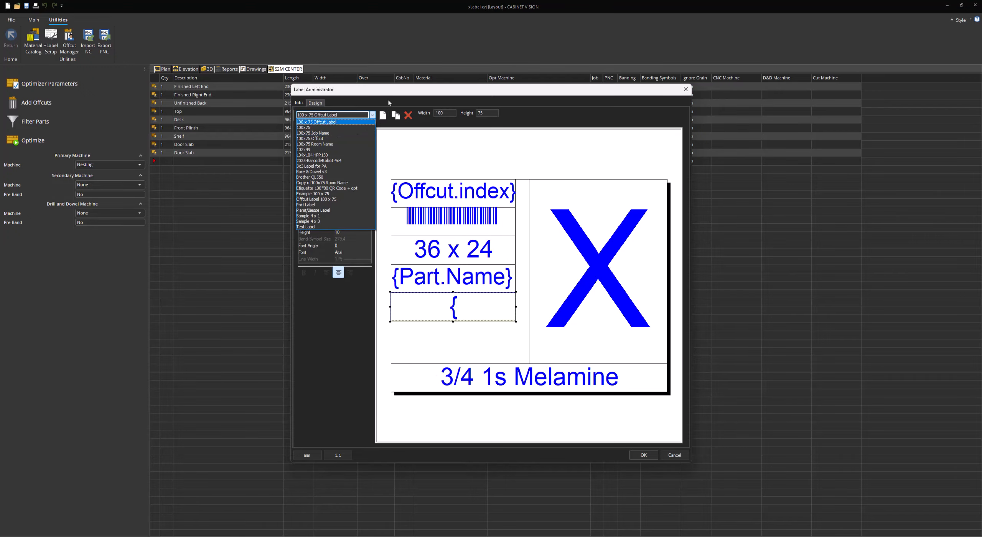
left_click(356, 122)
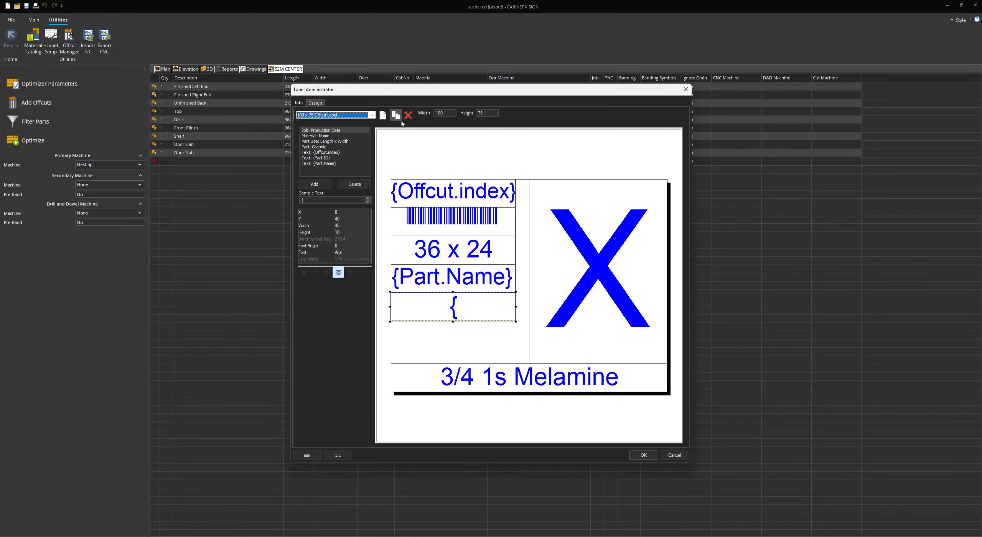
Step: Examine the offcut label's overall size, its list of elements, and the sample text and font properties of the part name field
left_click(449, 114)
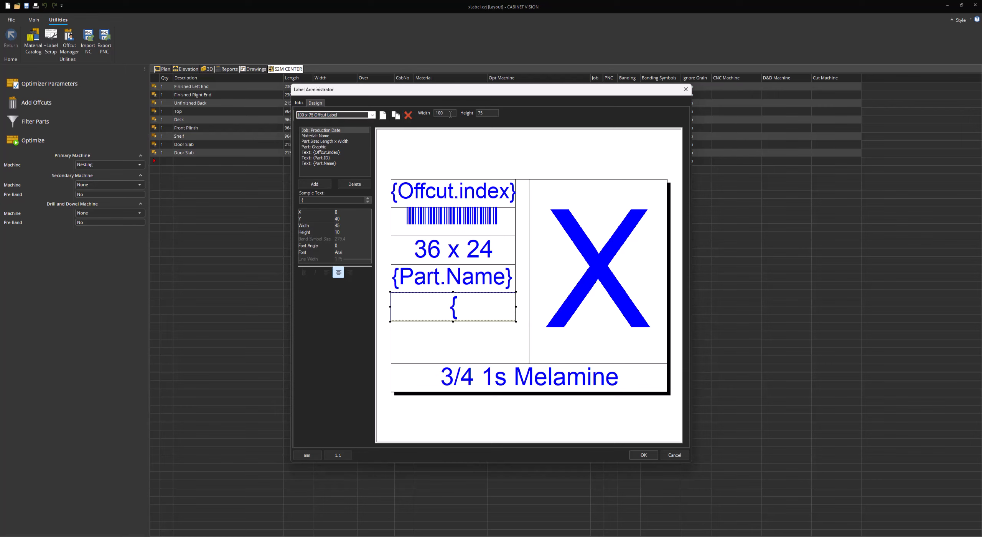
left_click(490, 115)
left_click(318, 200)
left_click(327, 136)
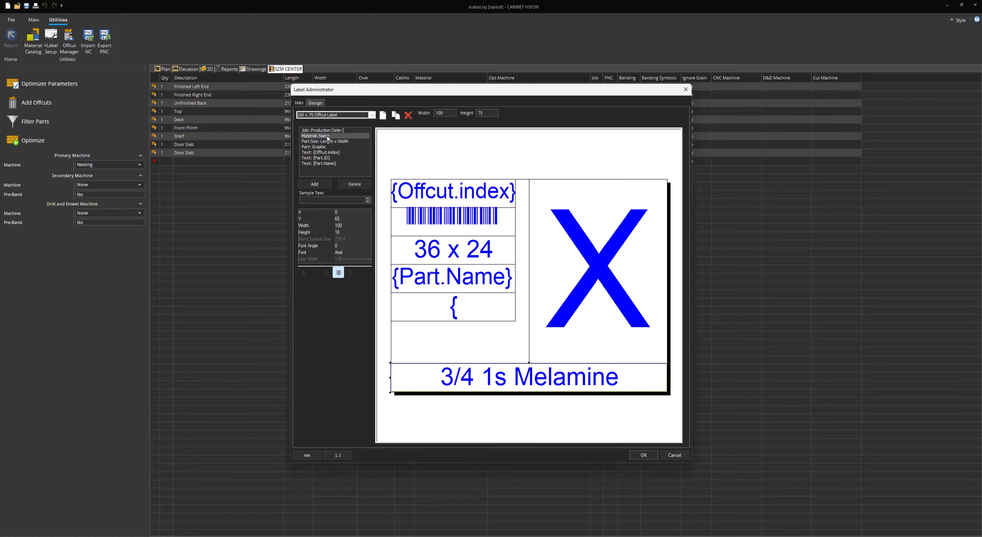
left_click(326, 165)
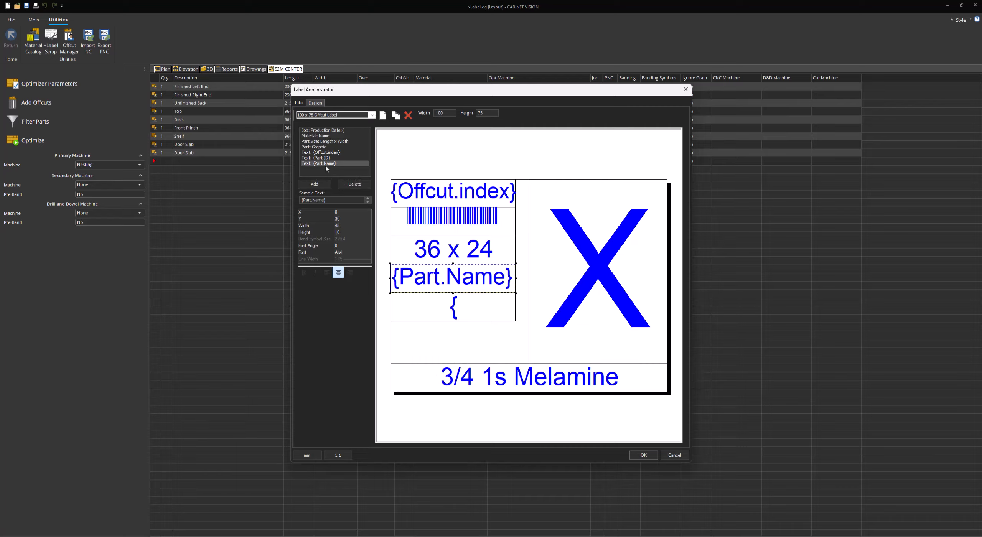
left_click_drag(332, 202, 288, 202)
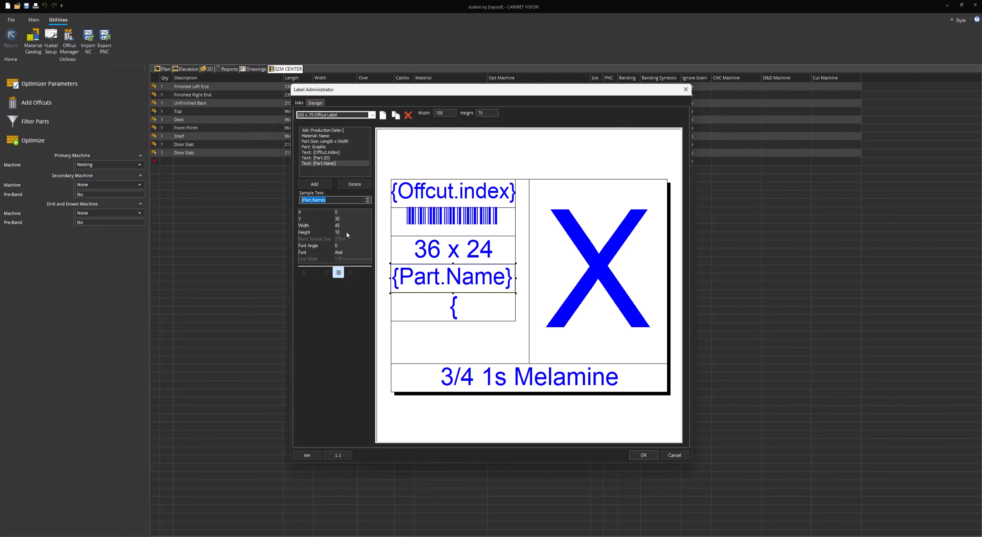
left_click(342, 246)
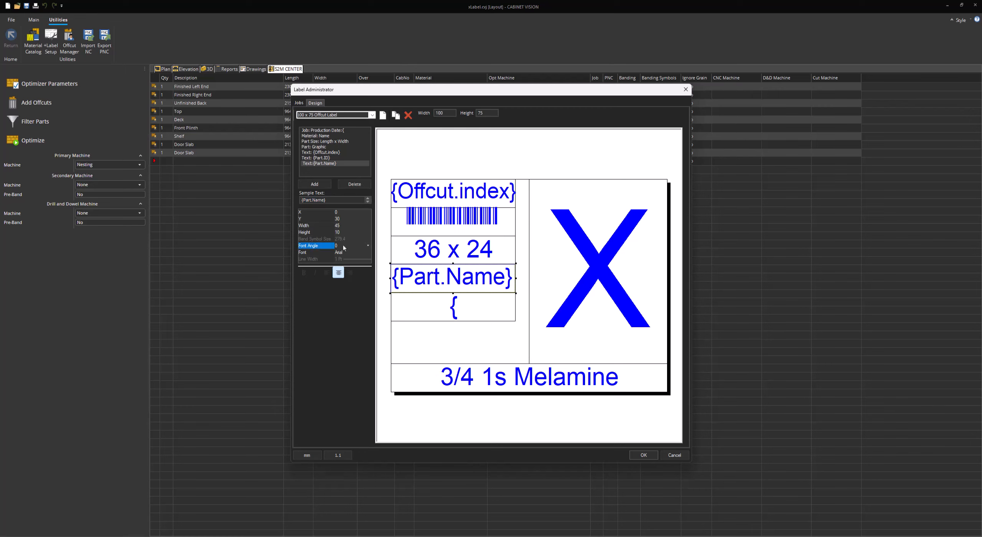
left_click(349, 252)
Step: Create a new label named "Test Label 100 x 80"
left_click(383, 115)
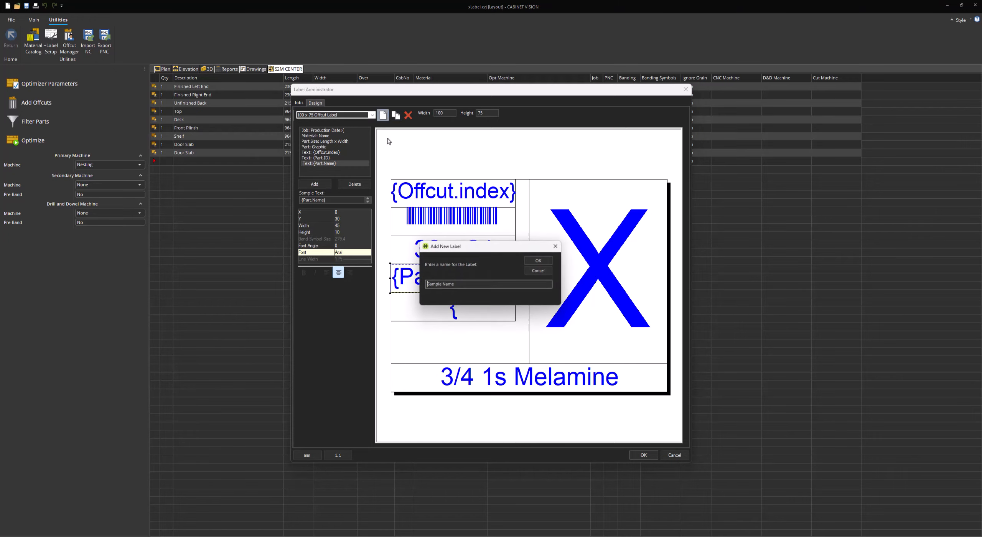
left_click_drag(462, 285, 404, 290)
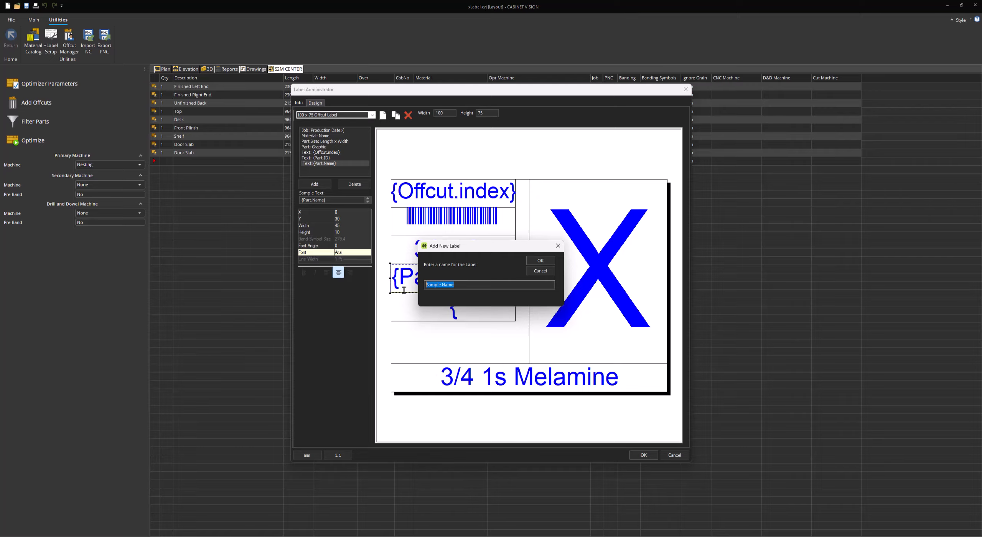
type("Test Label 100 x 80")
left_click(539, 262)
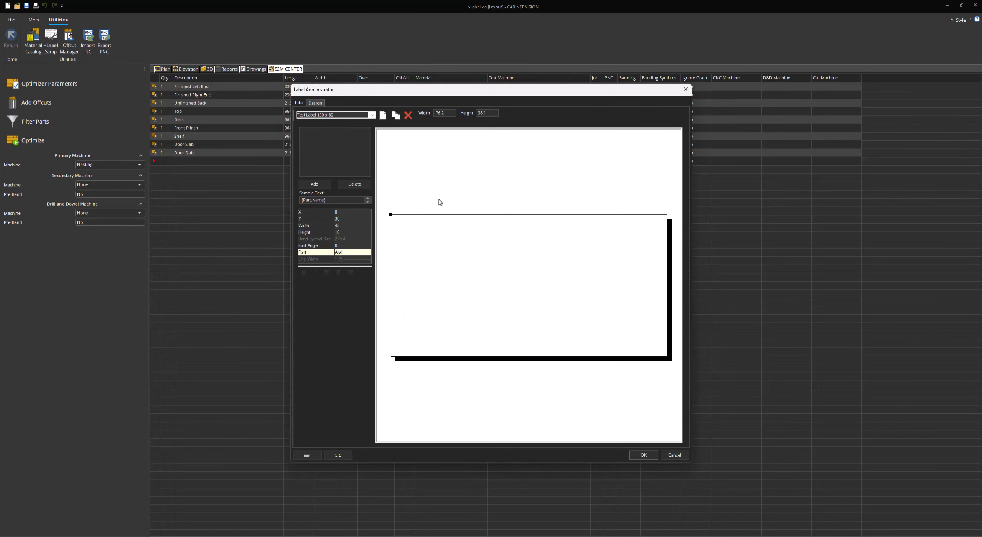
Step: Set the new label's size to 100 mm wide and 80 mm high
left_click(440, 113)
type("100")
left_click(489, 113)
double_click(490, 114)
type("8")
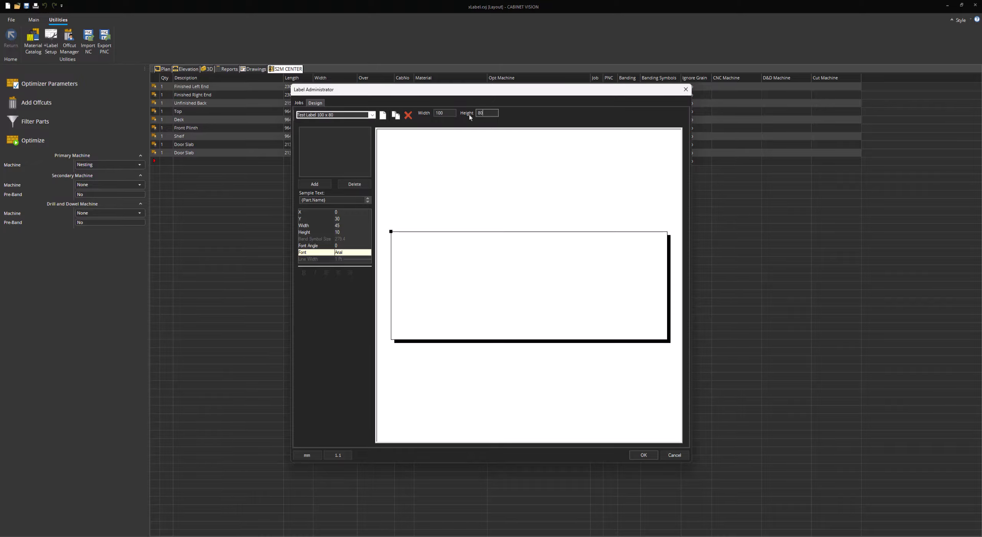
type("0")
left_click(447, 113)
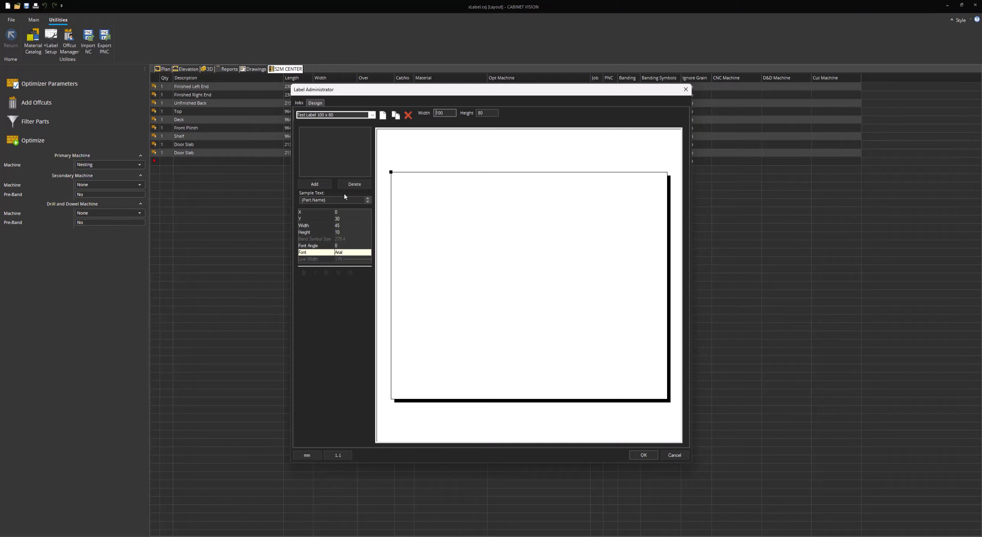
Step: Add the "Job: Name" data field to the blank label
left_click(325, 186)
left_click(314, 184)
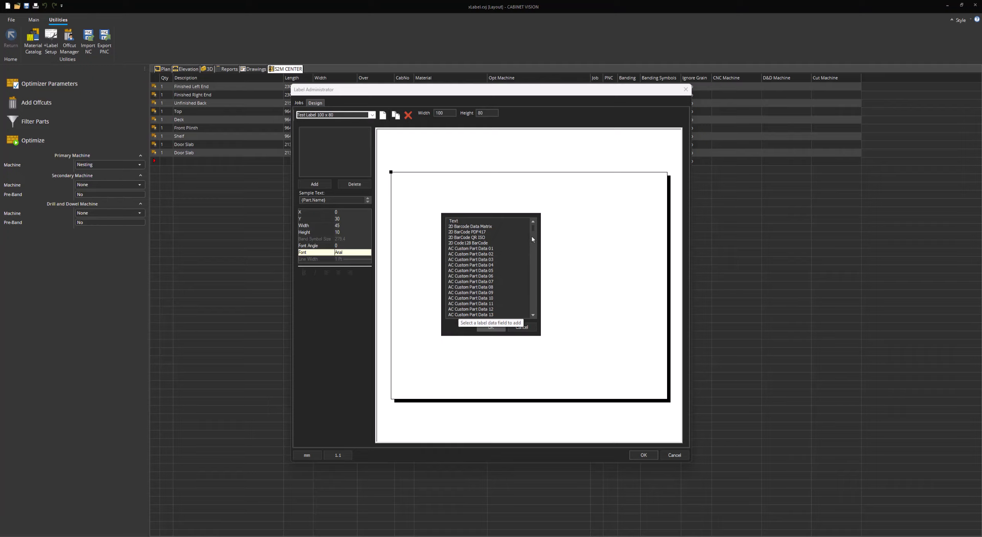
left_click_drag(533, 231, 532, 298)
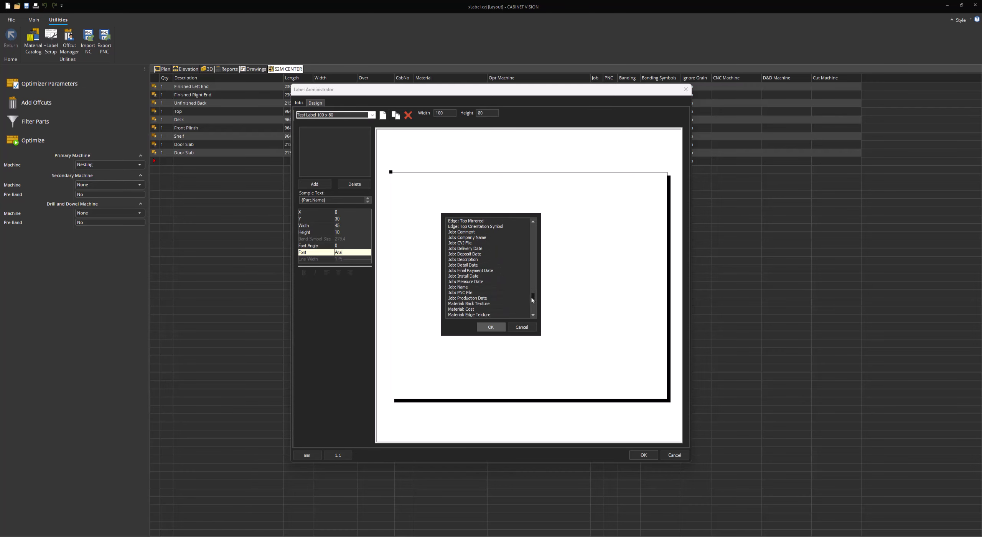
left_click(514, 286)
left_click(491, 327)
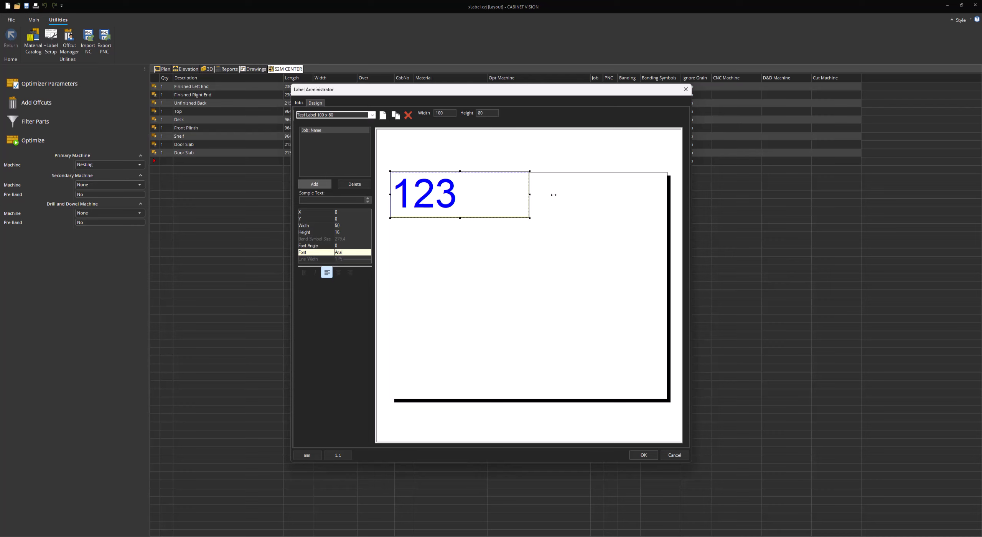
Step: Size the job name data field to 100 mm wide and 10 mm high across the label, with its text centred
left_click_drag(530, 194, 667, 197)
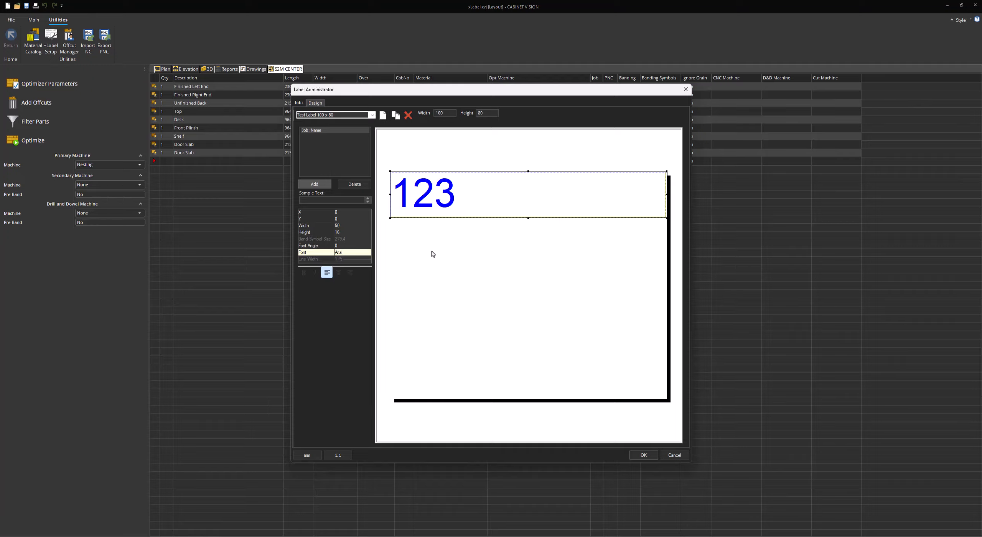
left_click(349, 232)
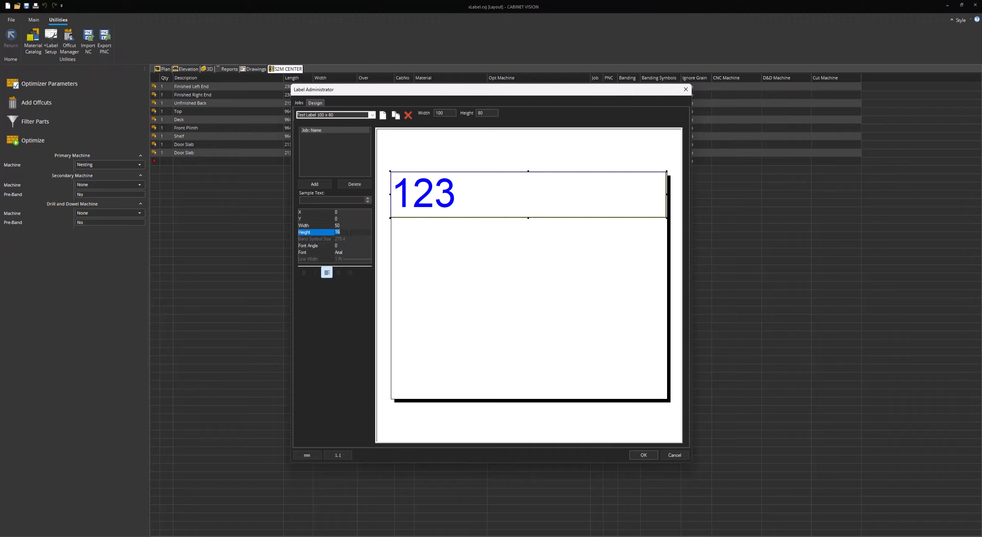
type("10")
left_click(350, 227)
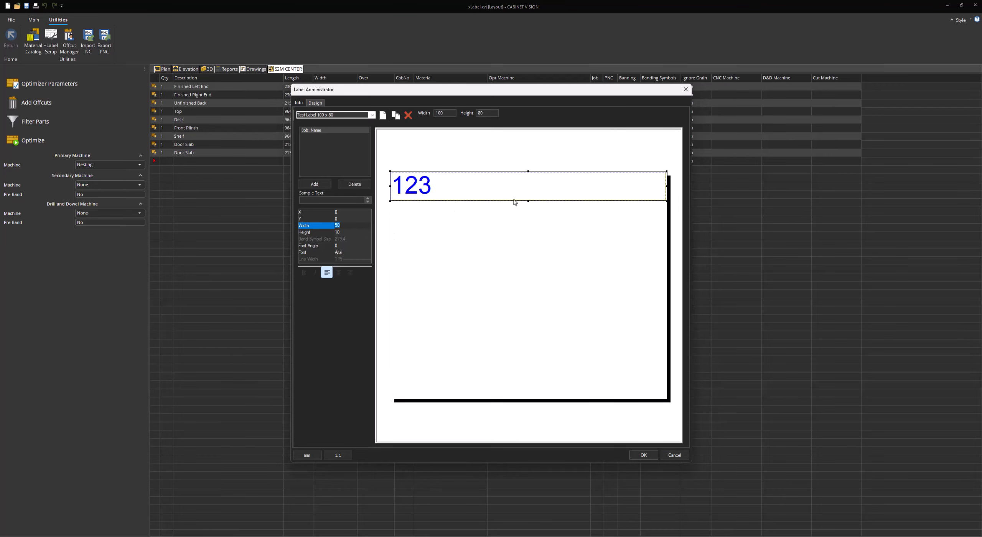
left_click(339, 273)
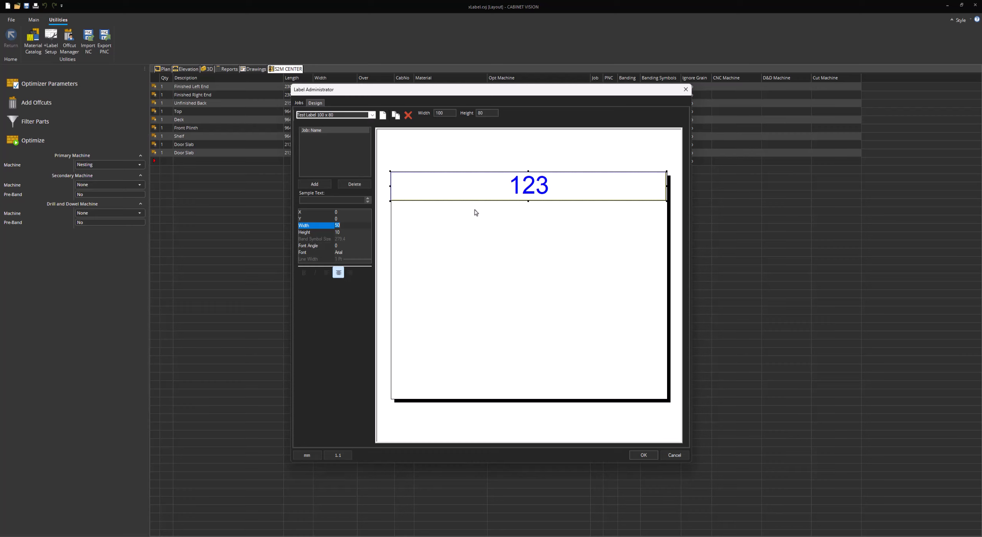
type("100")
key("Tab")
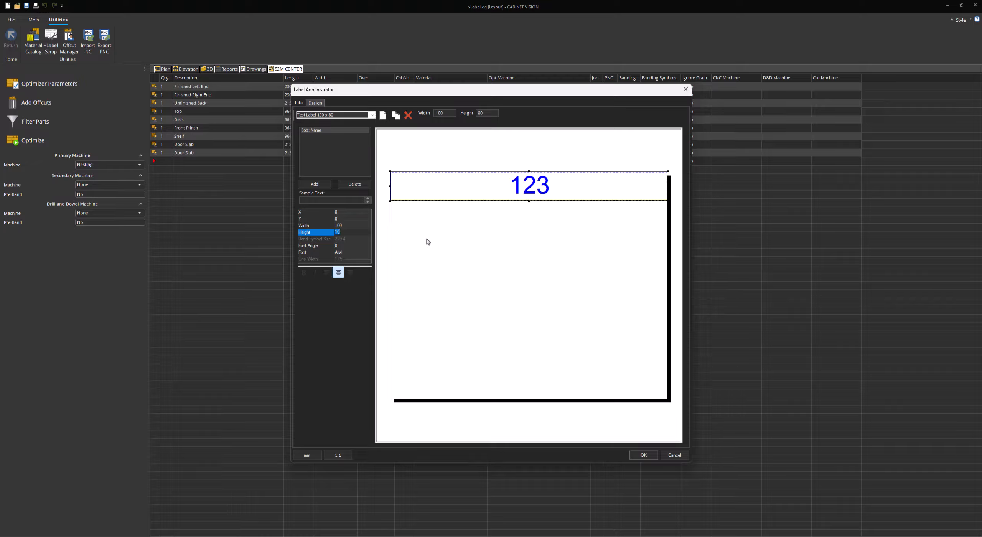
Step: Narrow the job name data field to 70 mm and set its X position to 30
left_click(354, 226)
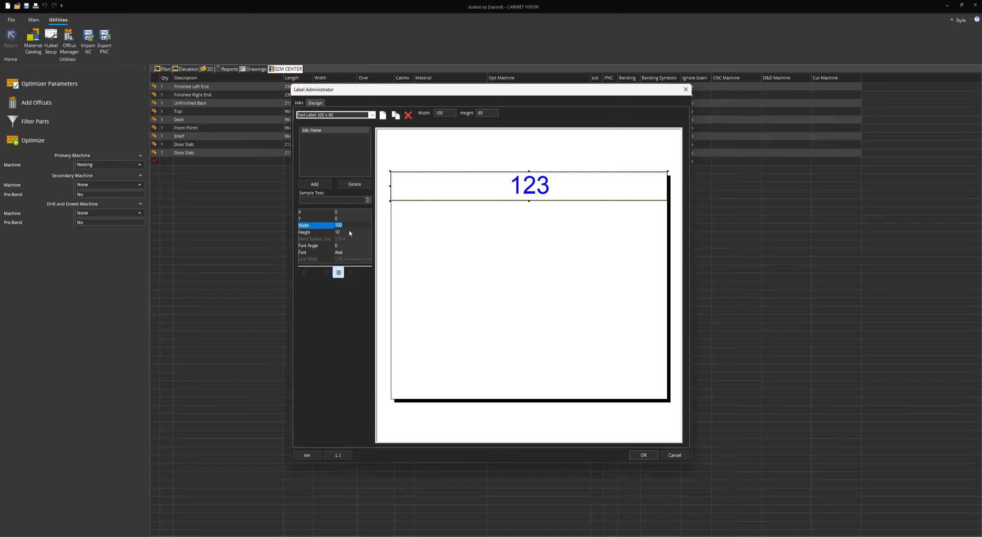
key("Tab")
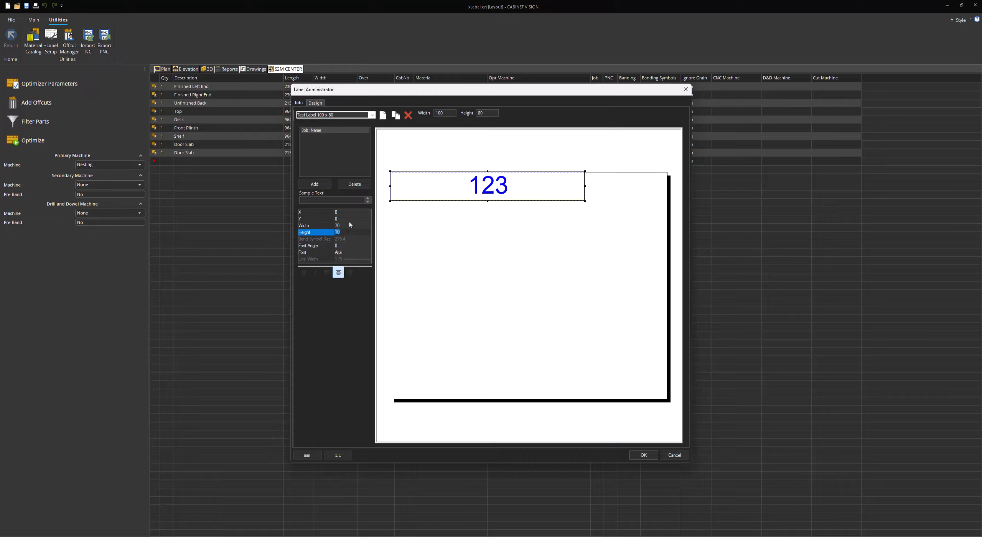
left_click(349, 215)
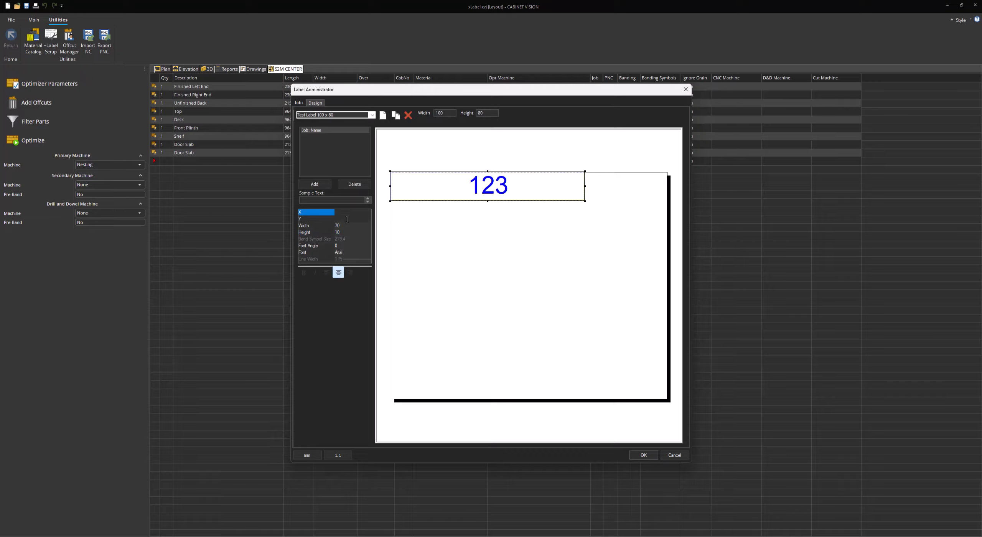
left_click(347, 219)
Step: Add a Text element to the label with the sample text "Job Name"
left_click(325, 185)
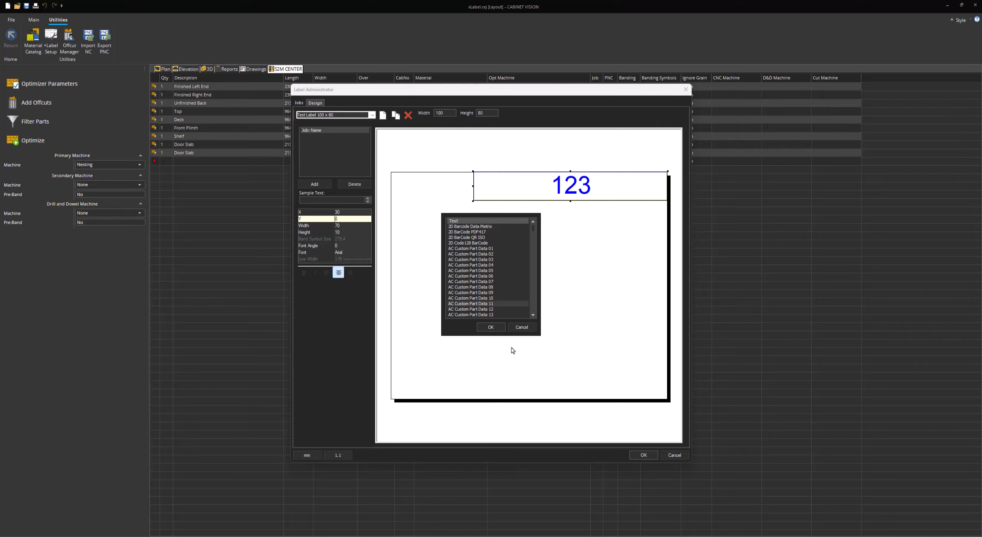
left_click(493, 327)
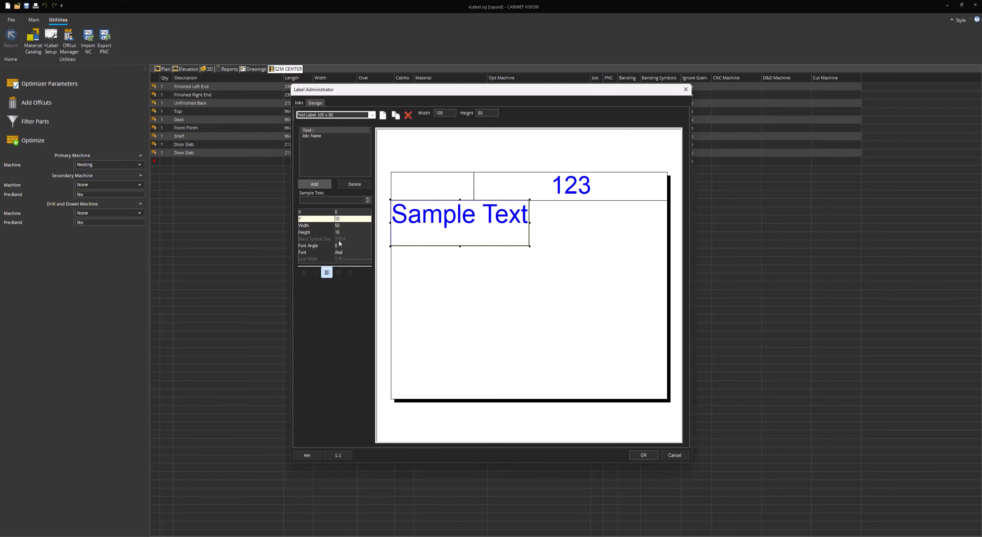
left_click(331, 201)
type("Job")
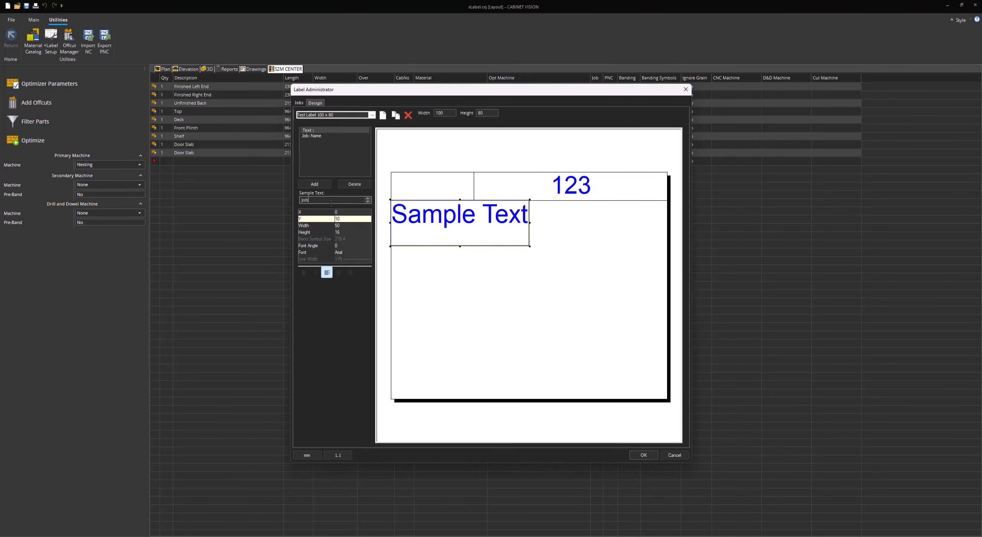
type(" Name")
Step: Fit the "Job Name" text beside the job name data field with width 30 mm, Y position 0 and height 10 mm
left_click(344, 226)
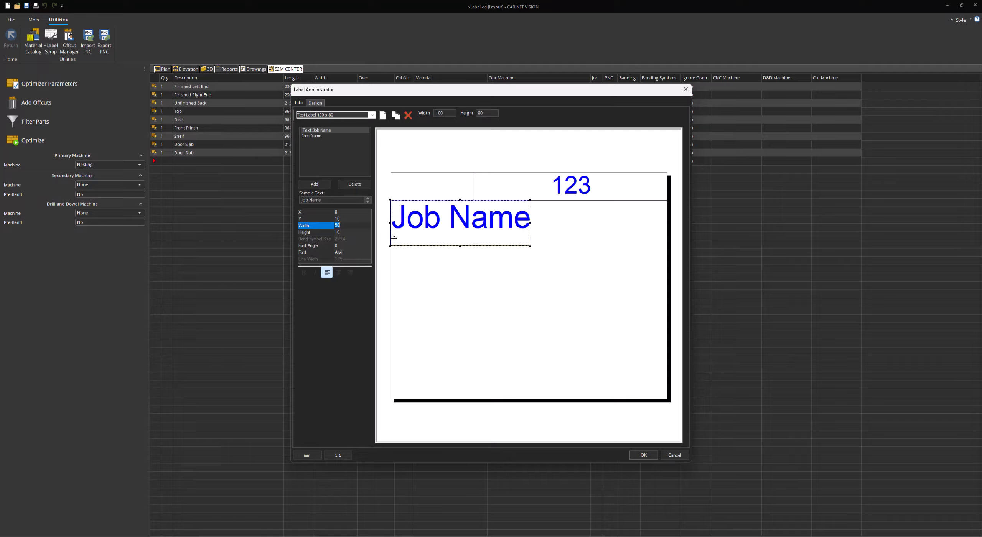
type("30")
left_click(346, 221)
type("0")
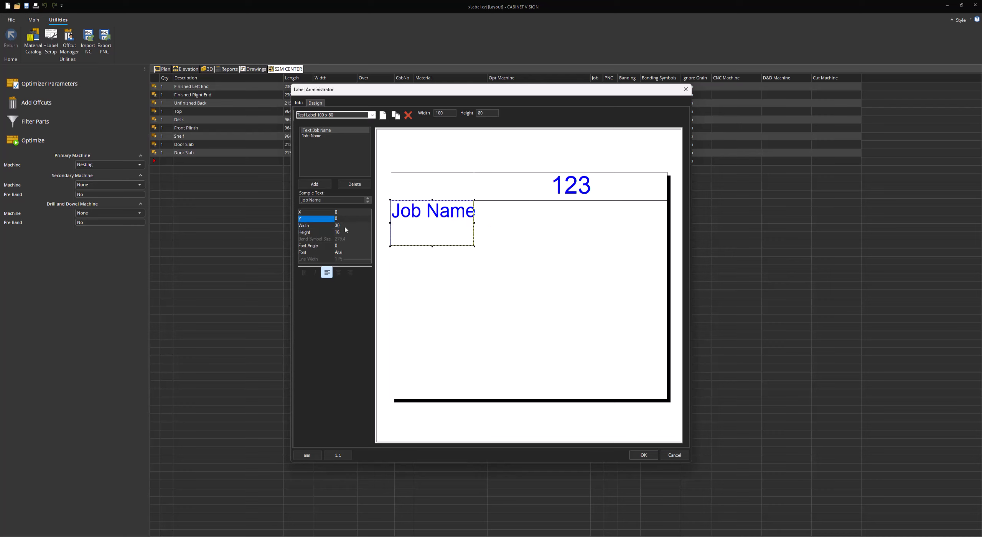
left_click(345, 227)
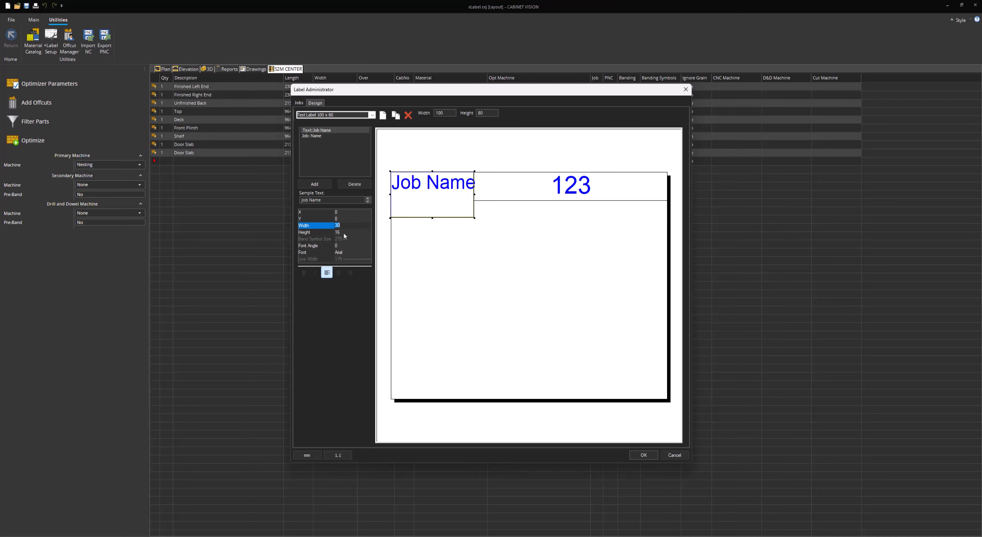
left_click(344, 232)
type("10")
left_click(339, 226)
left_click(209, 383)
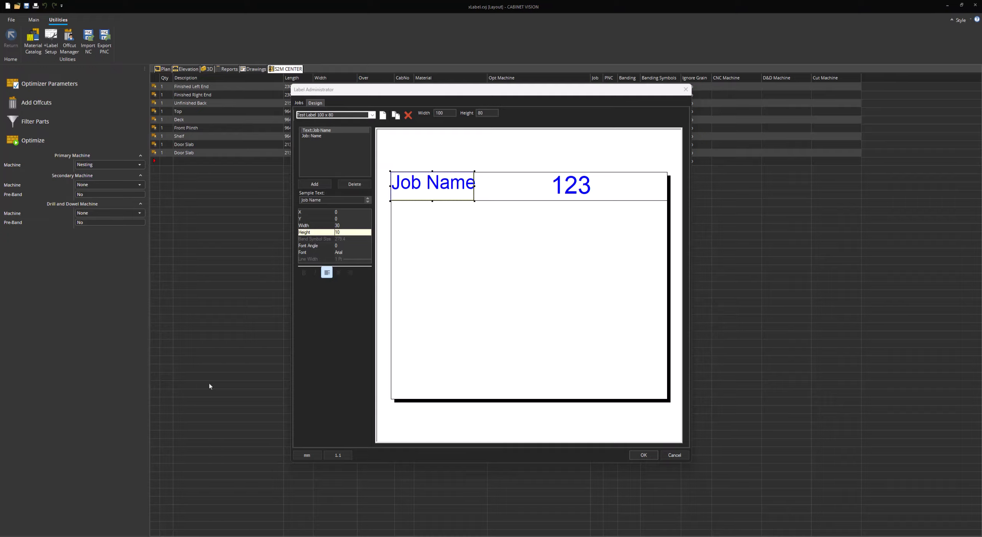
Step: Add a Room: Name data field to the label
left_click(314, 184)
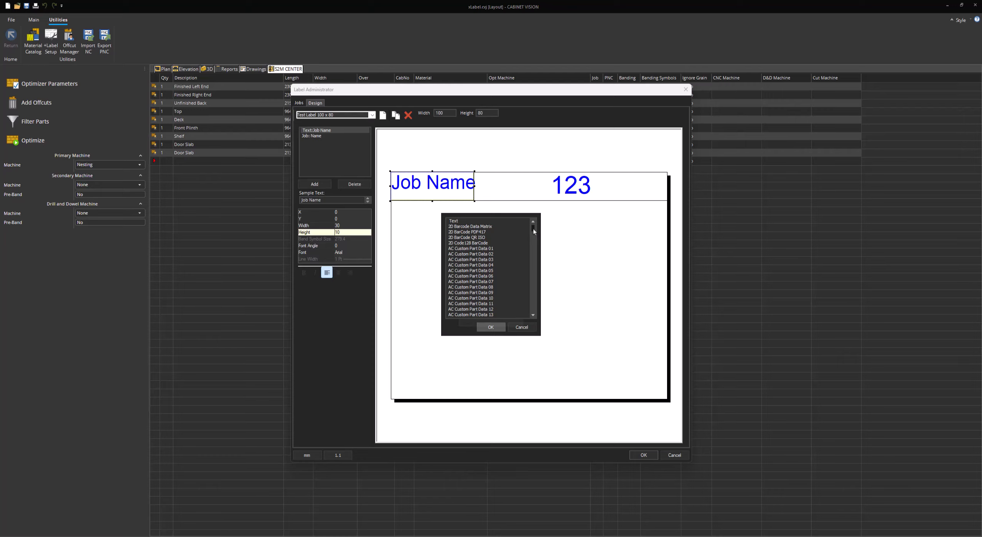
left_click_drag(533, 231, 534, 309)
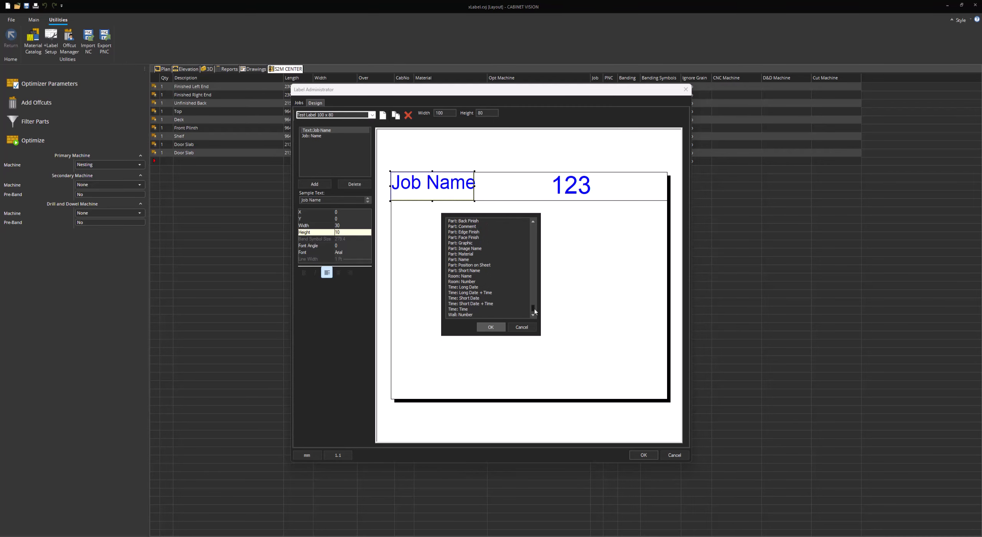
left_click(478, 277)
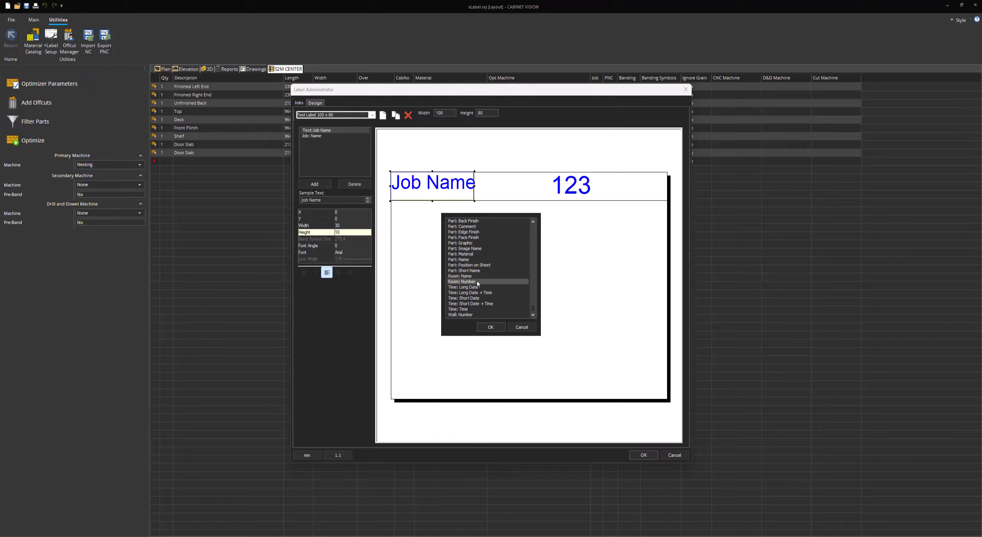
left_click(491, 325)
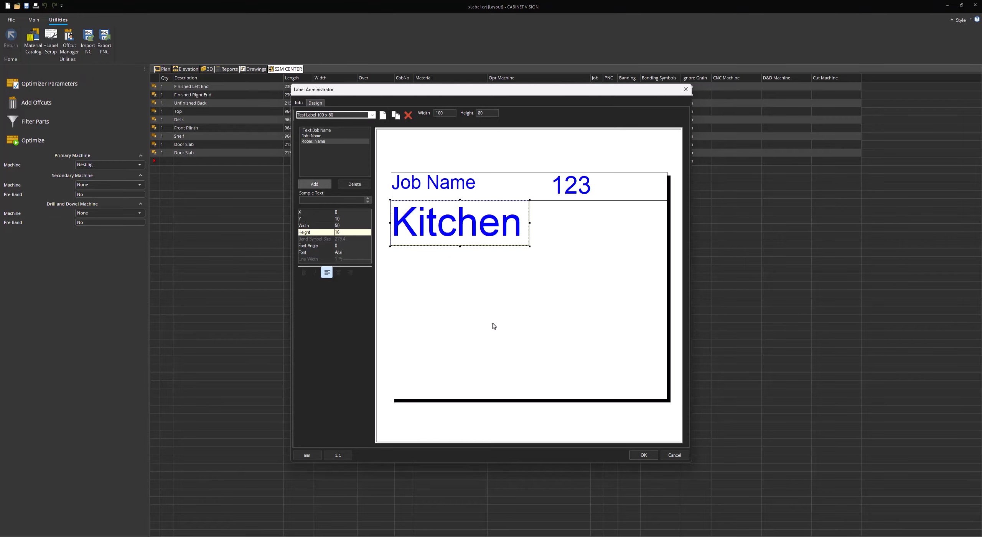
Step: Set the room name field to 10 mm high and 30 mm wide, with its X position at 50
left_click(348, 232)
type("10")
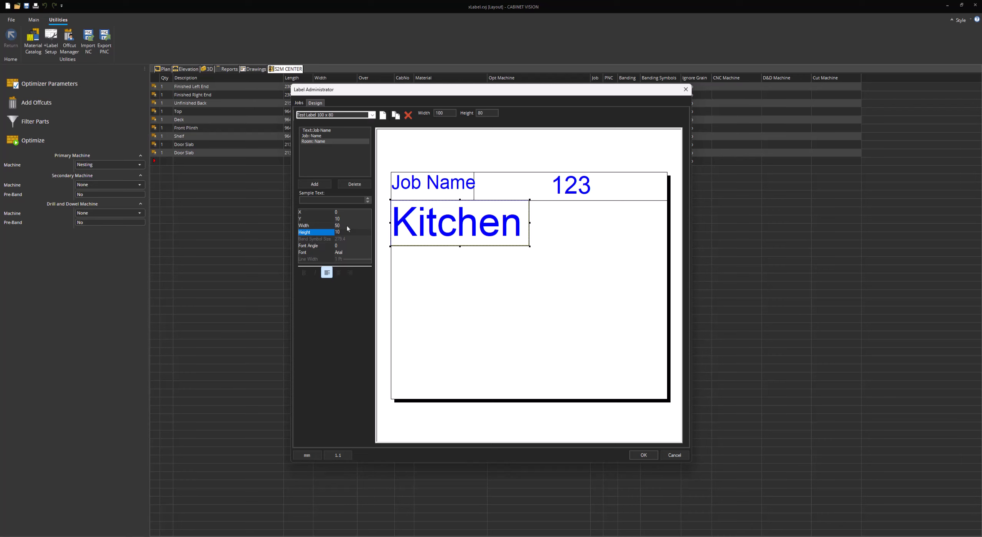
left_click(346, 225)
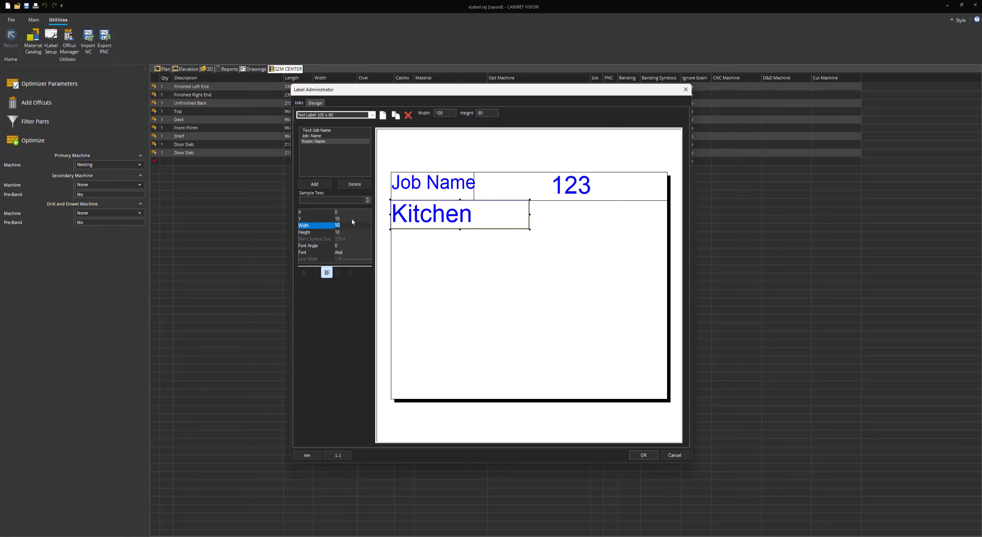
left_click(343, 213)
type("50")
left_click(345, 219)
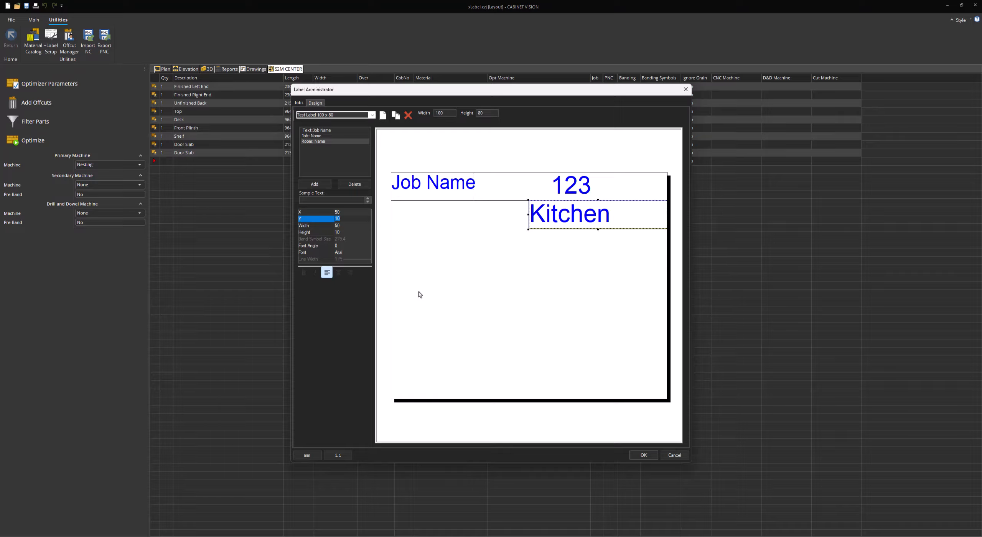
left_click(347, 226)
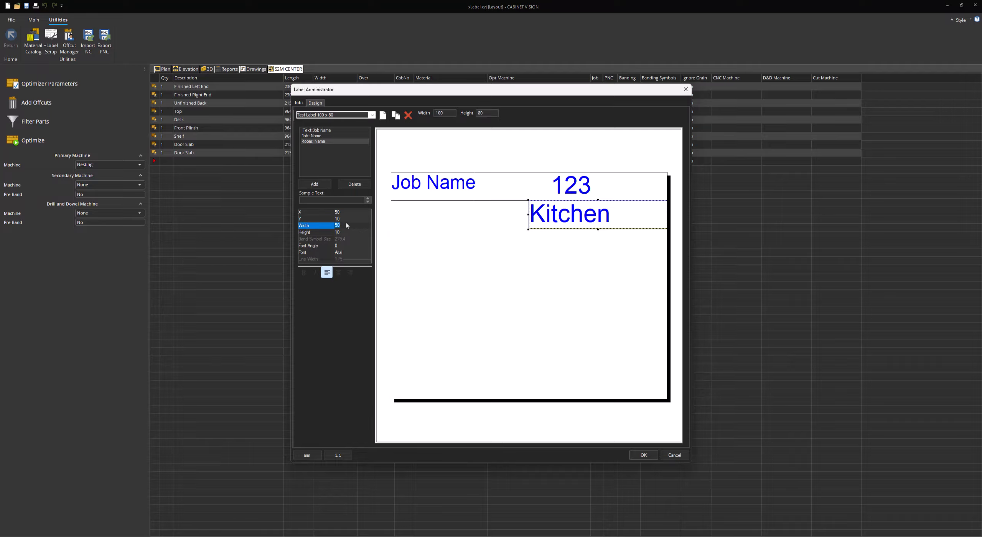
type("30")
left_click(346, 232)
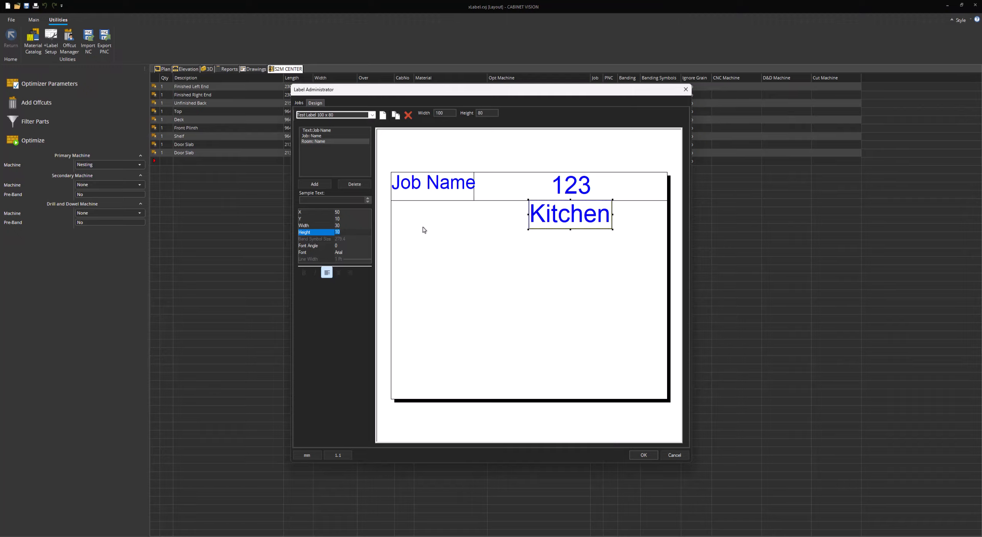
Step: Add a Room: Number data field to the label
left_click(323, 188)
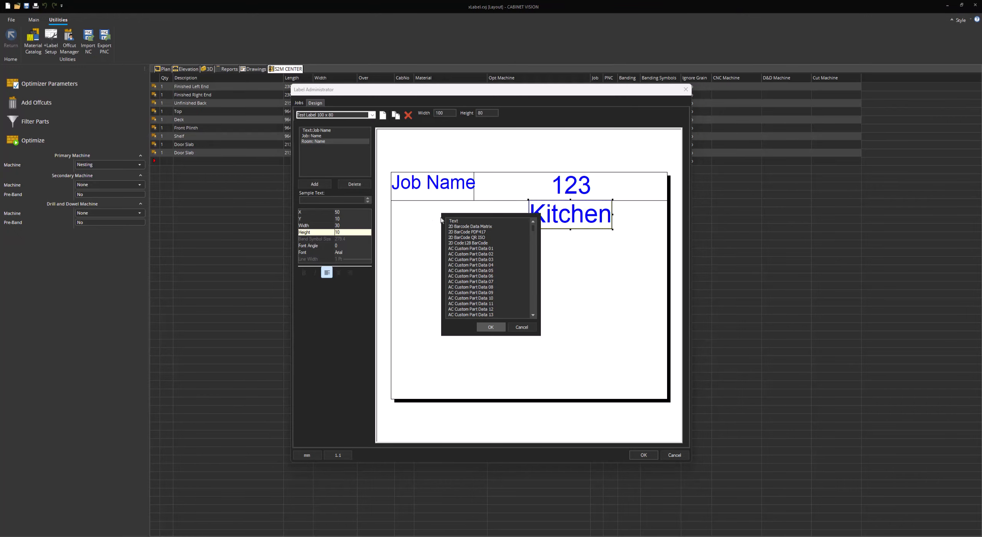
left_click_drag(533, 229, 534, 312)
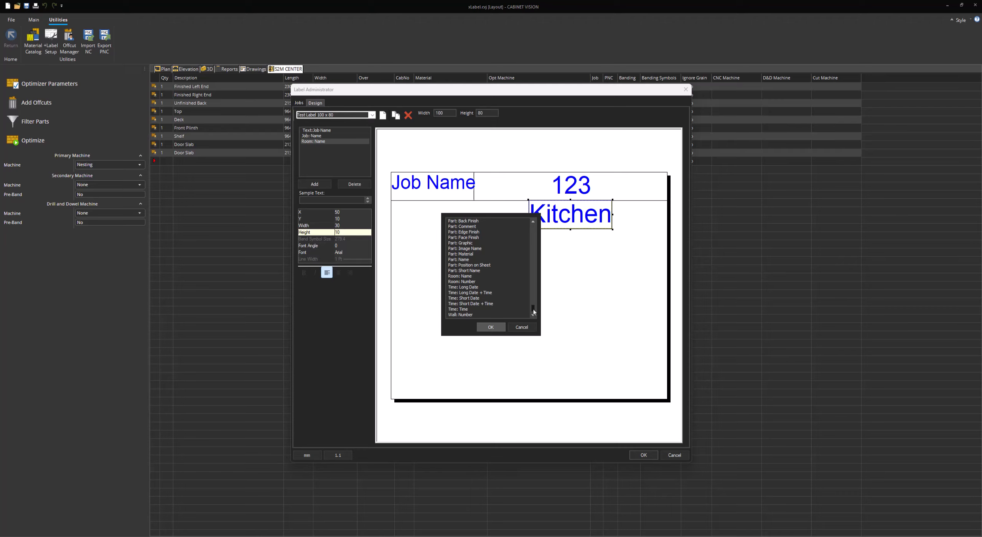
left_click(495, 282)
left_click(496, 330)
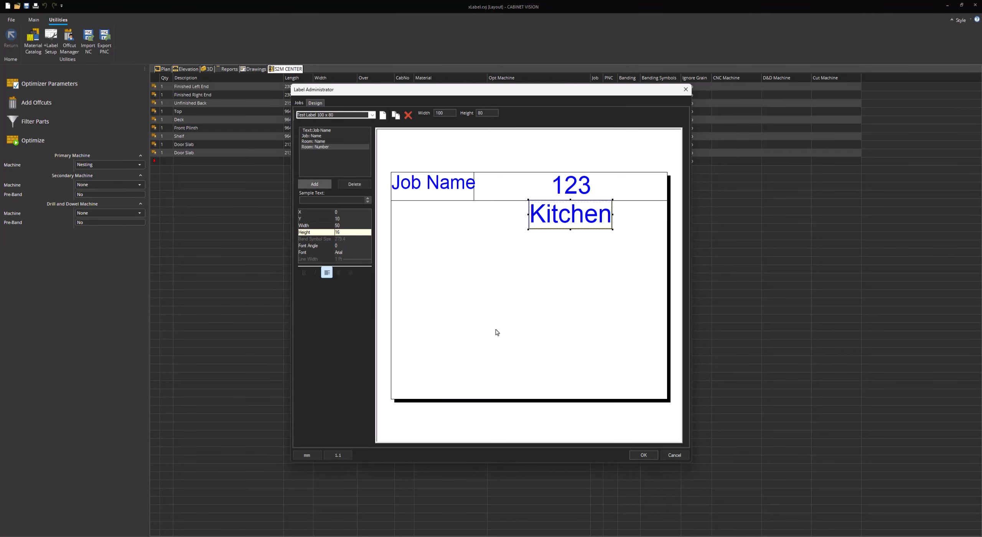
Step: Size the room number field to 20 mm wide and 10 mm high, and set its X position to 80
left_click(343, 233)
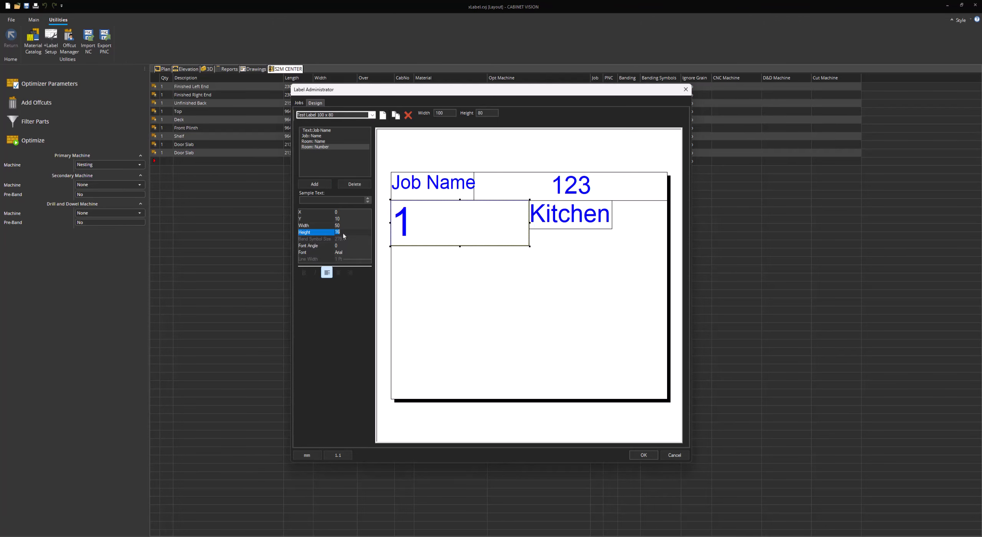
type("10")
left_click(345, 226)
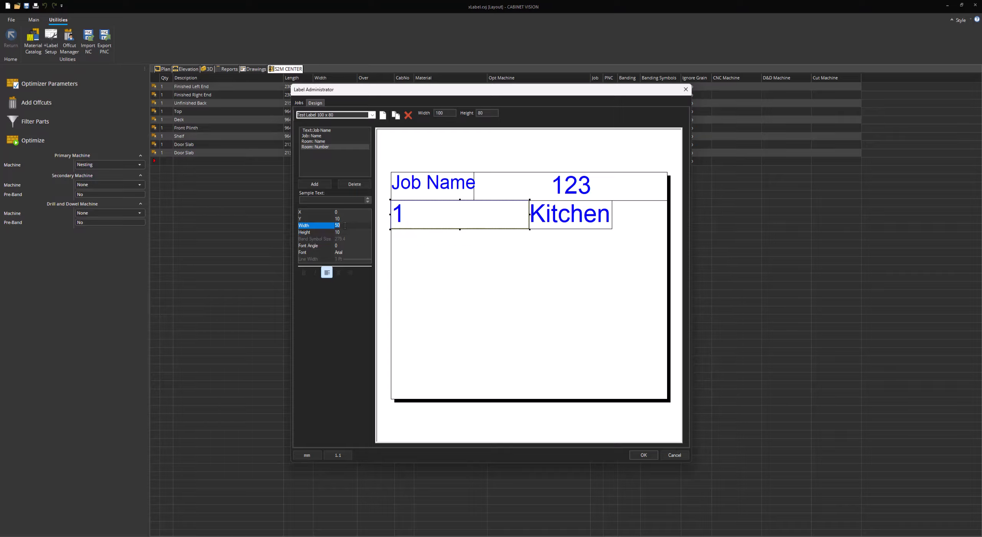
type("20")
left_click(346, 221)
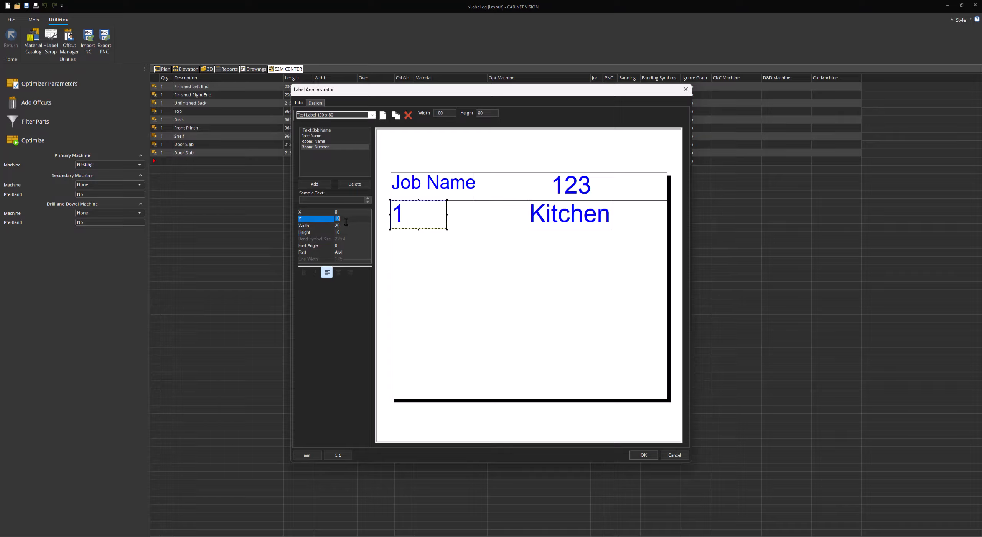
left_click(345, 214)
type("80")
left_click(345, 220)
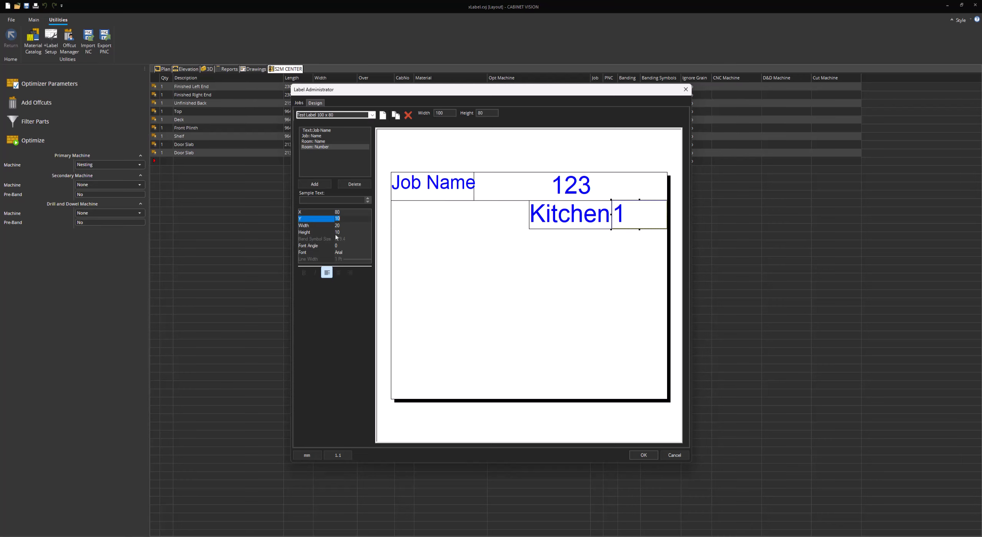
Step: Centre the room number's text and extend the room name field leftward to align with the job name data field's left edge
left_click(338, 273)
left_click(554, 219)
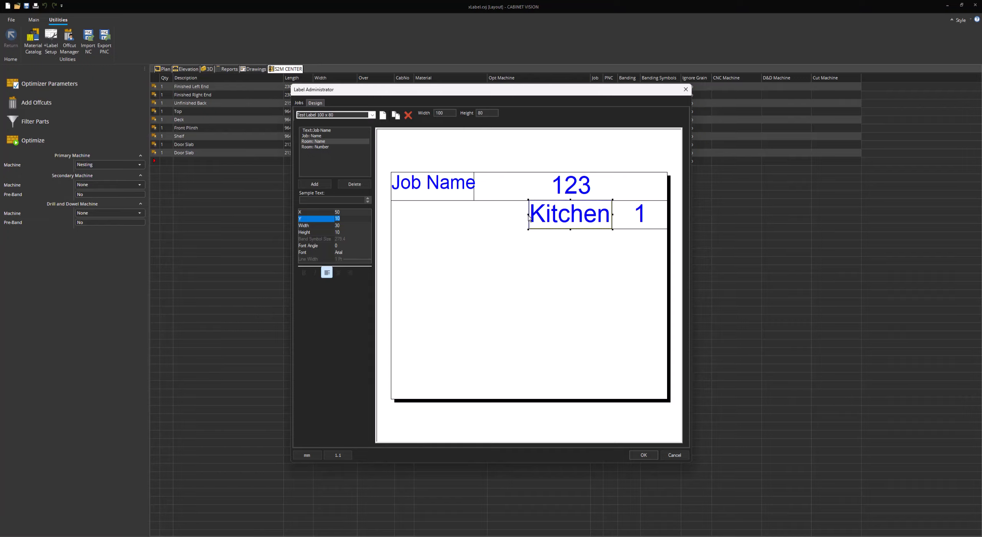
left_click_drag(528, 217, 473, 214)
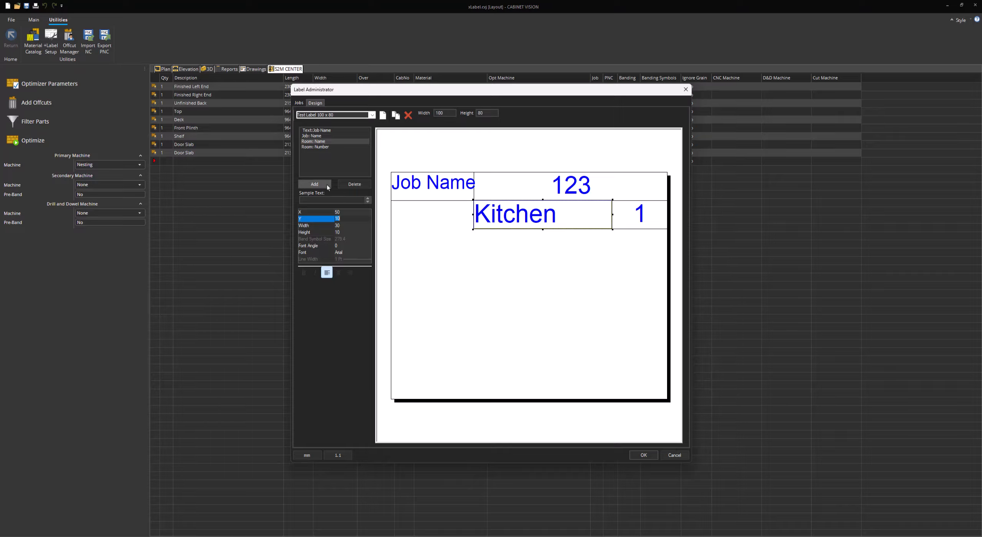
Step: Add a Text element in the second row, 30 mm wide and 10 mm high
left_click(315, 184)
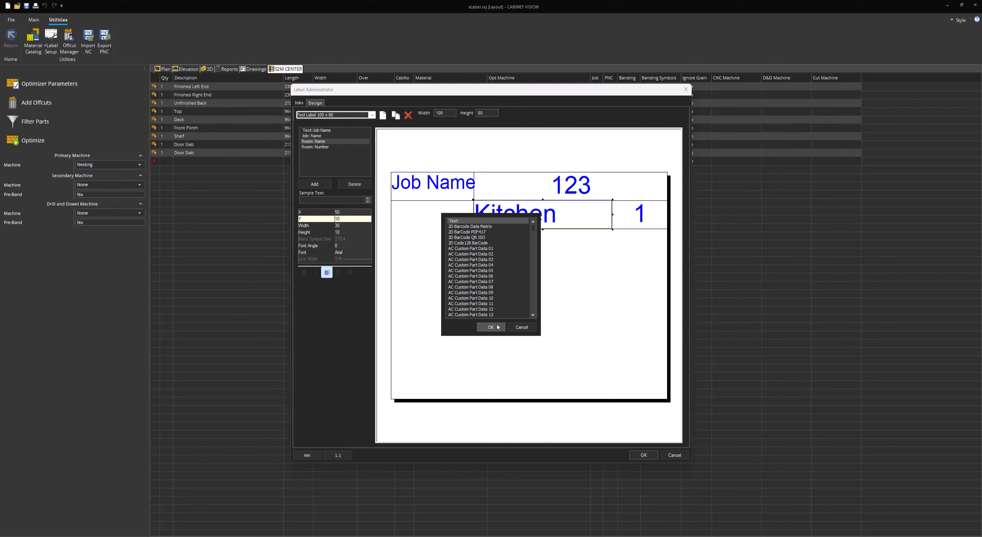
left_click(495, 328)
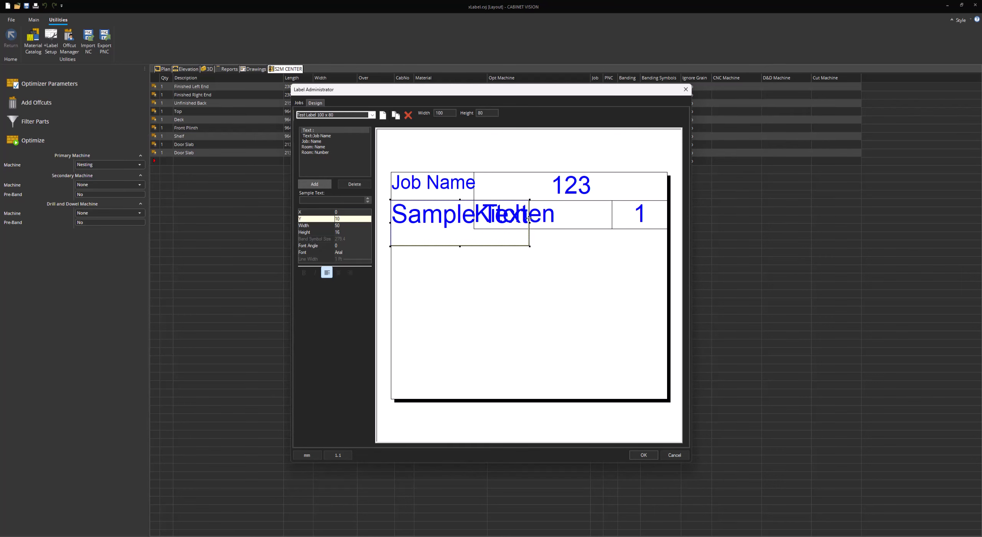
left_click(354, 226)
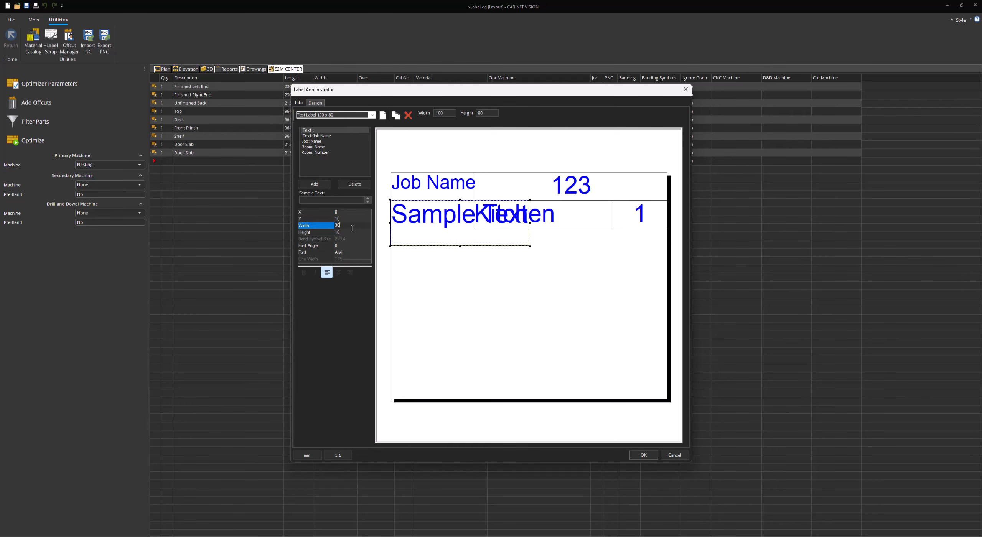
type("30")
left_click(350, 232)
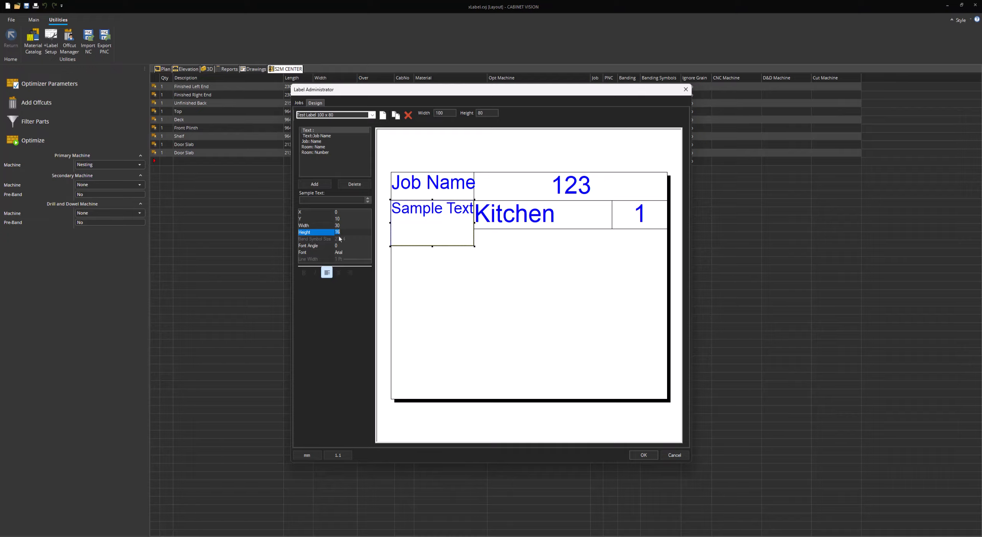
type("10")
left_click(345, 225)
Step: Set the new text element's sample text to "Room Name:No"
left_click(330, 200)
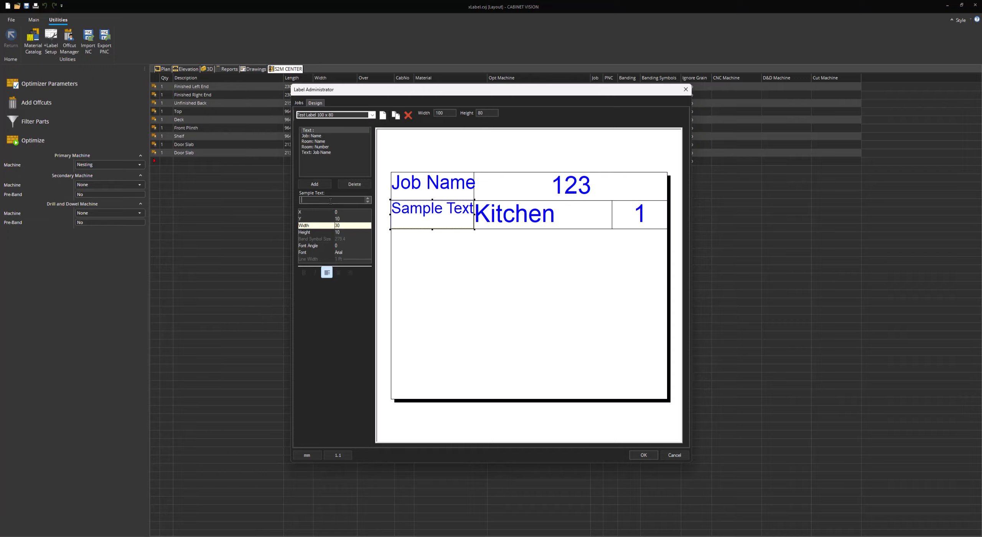
type("Room Name:No")
left_click(351, 233)
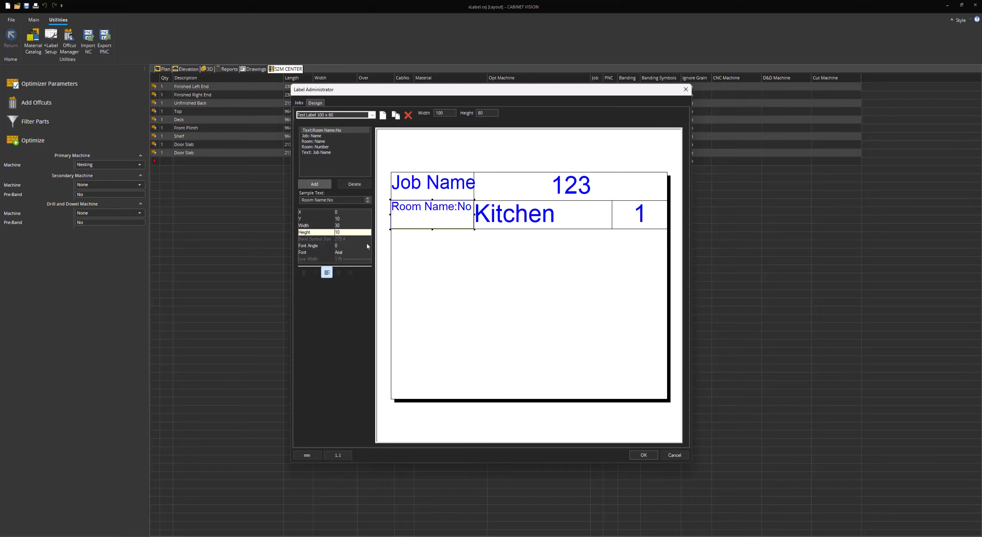
Step: Add a Cabinet: Name data field to the label
left_click(314, 184)
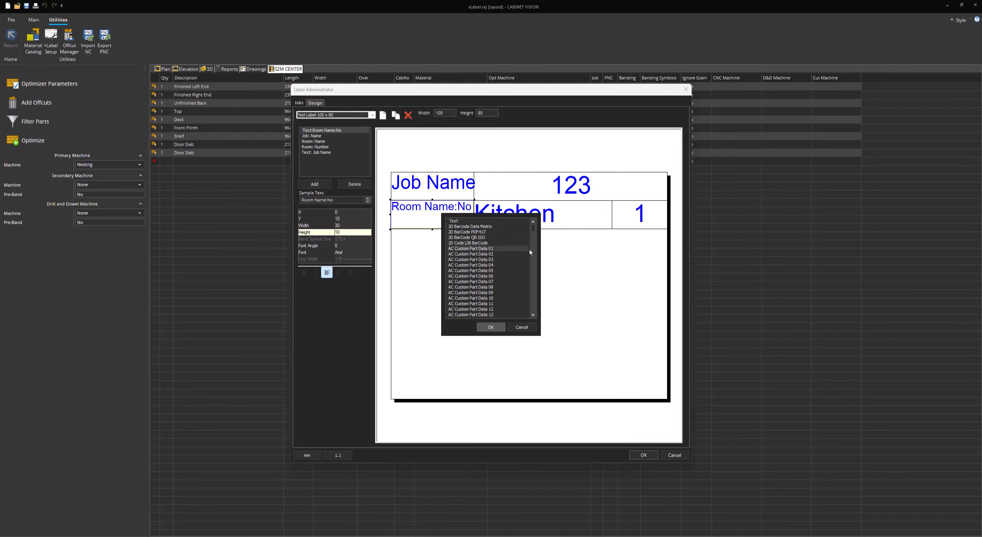
left_click_drag(533, 228, 533, 276)
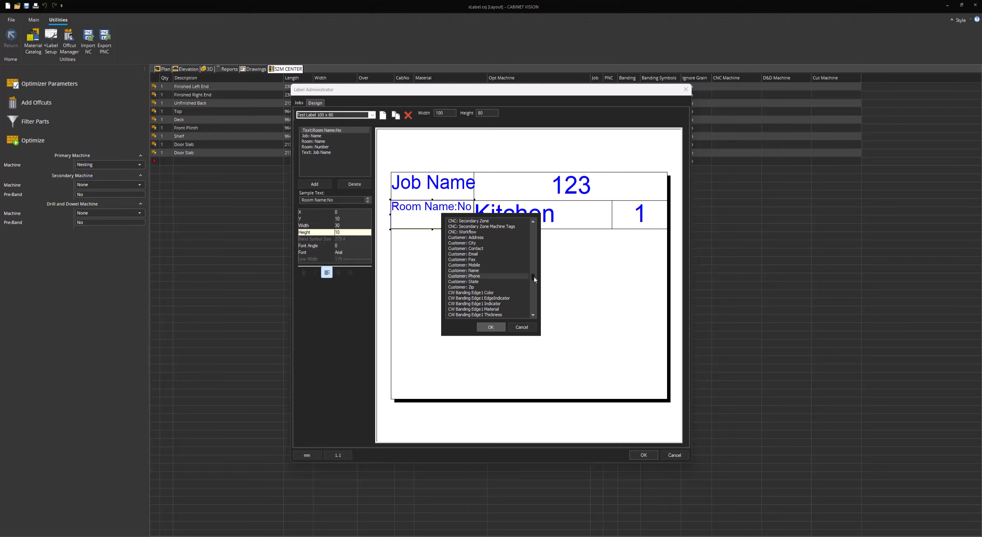
mouse_move(533, 279)
left_mouse_down()
mouse_move(533, 254)
mouse_move(534, 267)
left_mouse_up()
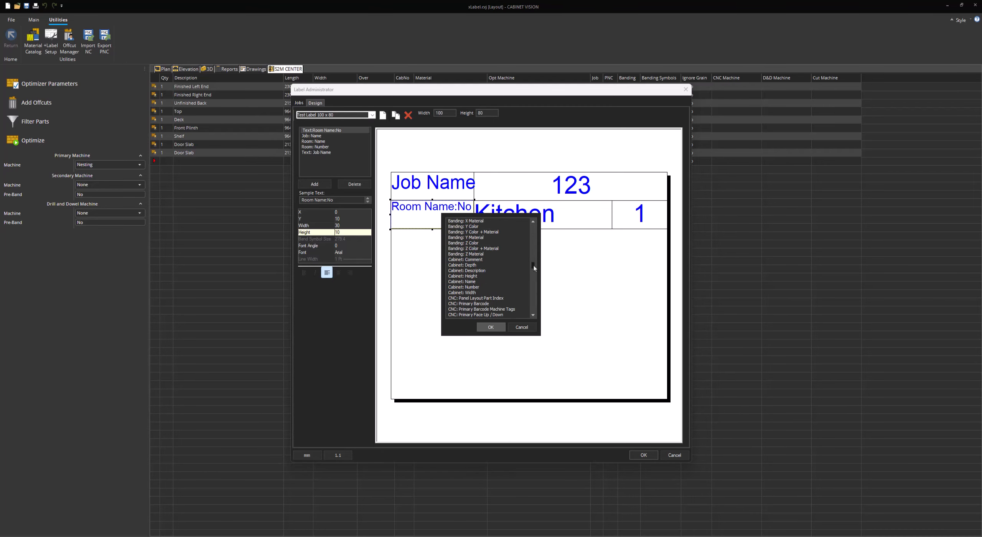
left_click(486, 282)
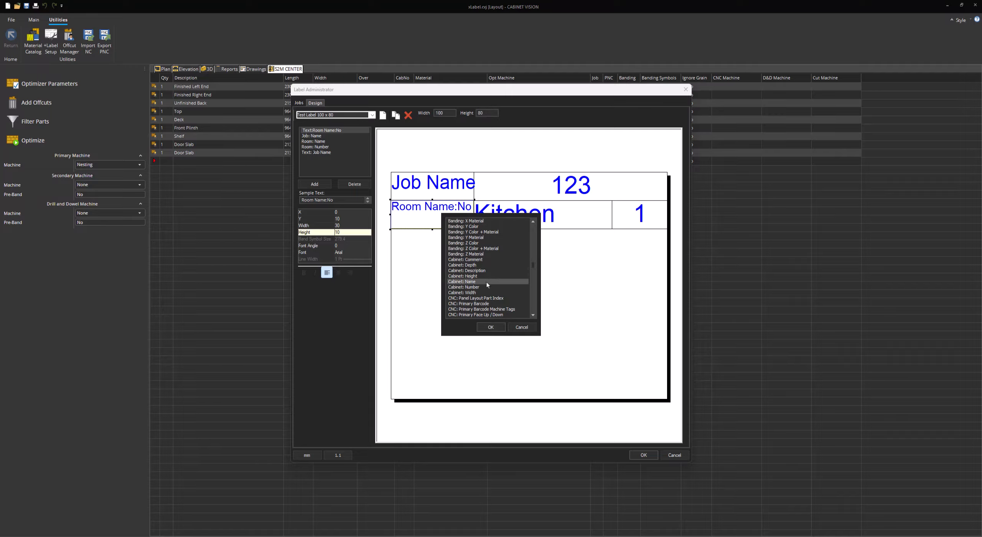
left_click(490, 328)
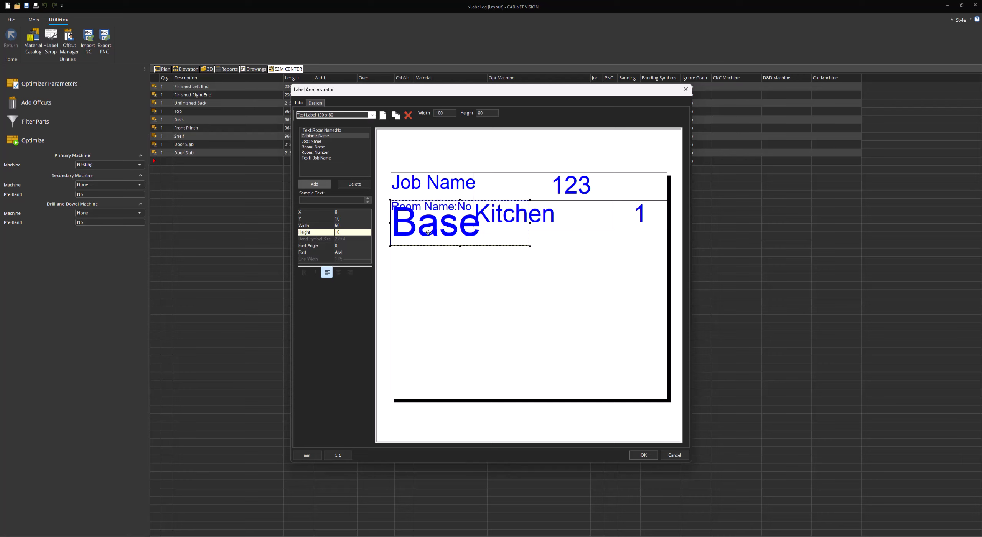
Step: Set the cabinet name field to height 10, width 30, Y 20 and X 30, then widen it to the room name field's right edge
left_click(349, 233)
type("10")
left_click(346, 226)
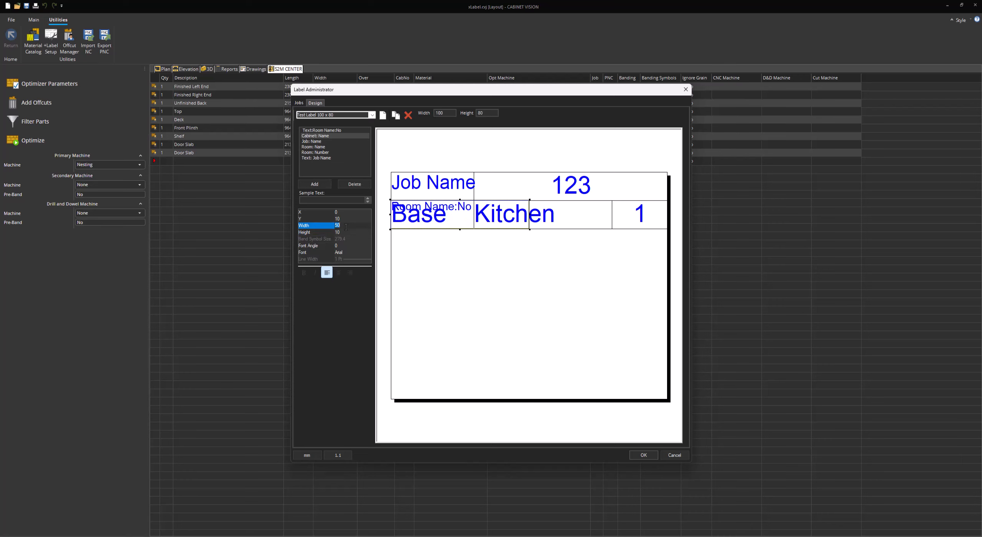
type("30")
left_click(345, 219)
left_click(348, 211)
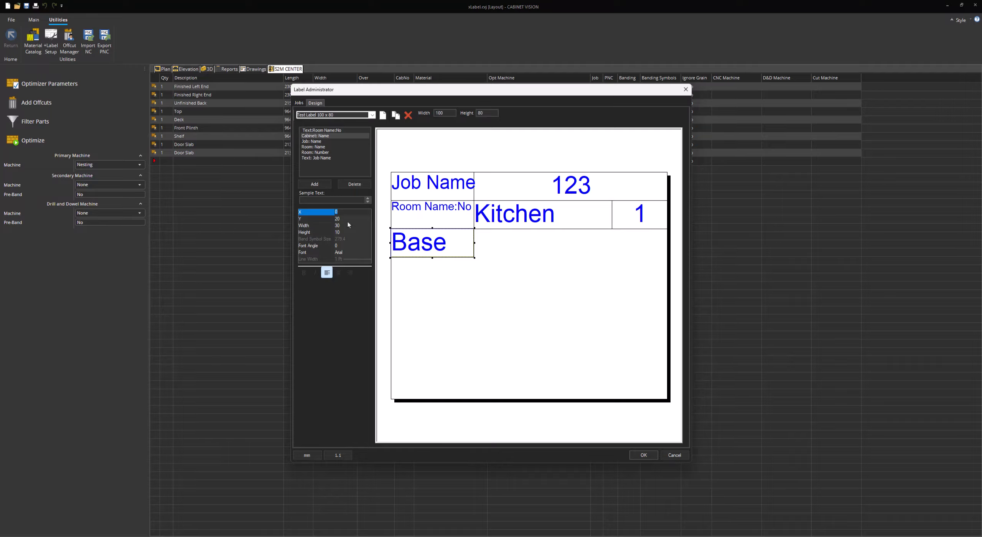
type("30")
left_click(346, 217)
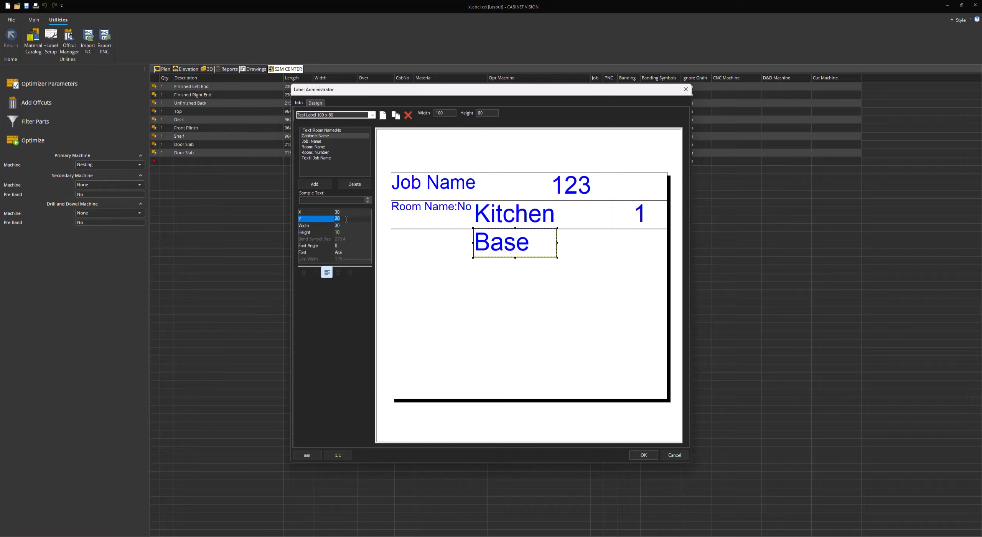
left_click_drag(556, 237, 611, 244)
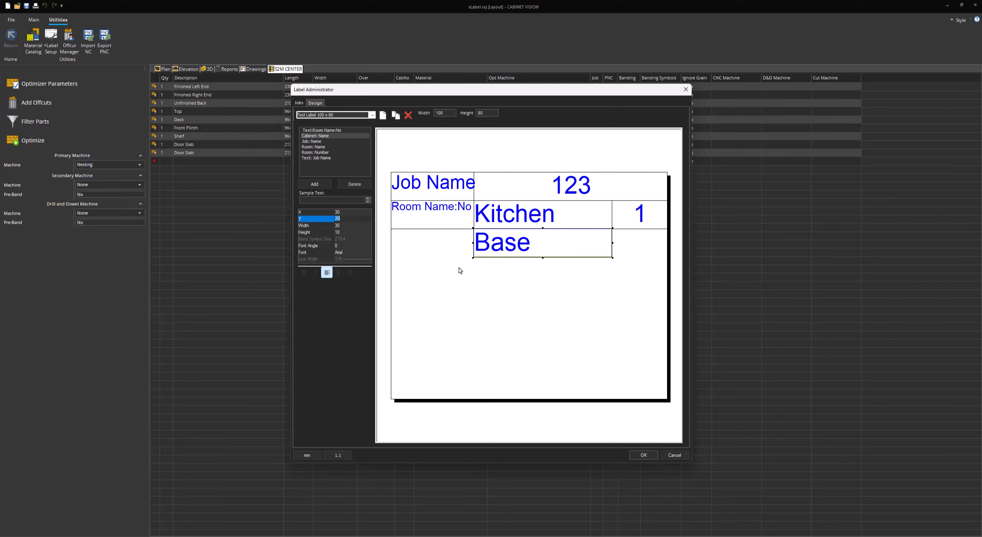
Step: Add a Cabinet: Number data field to the label
left_click(314, 184)
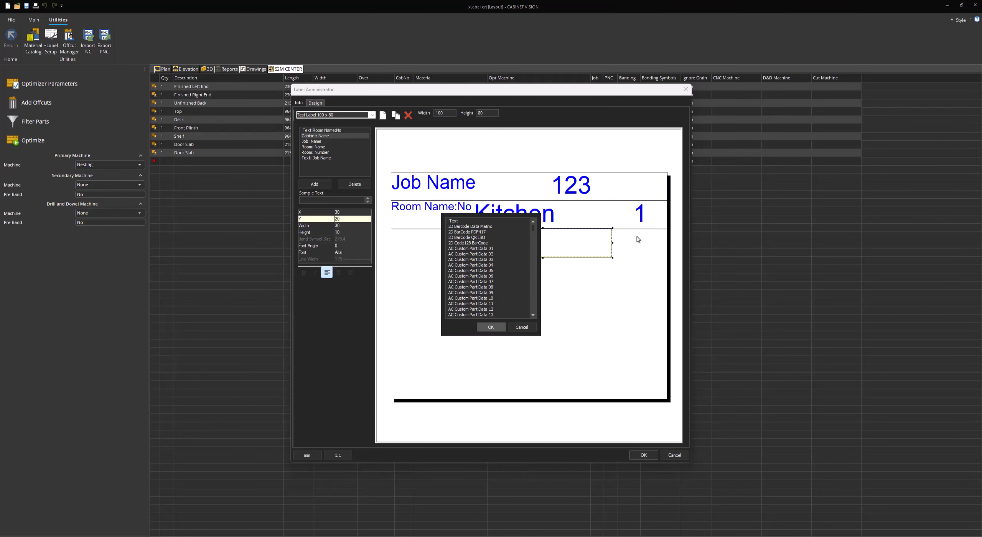
left_click_drag(534, 229, 534, 266)
left_click(488, 265)
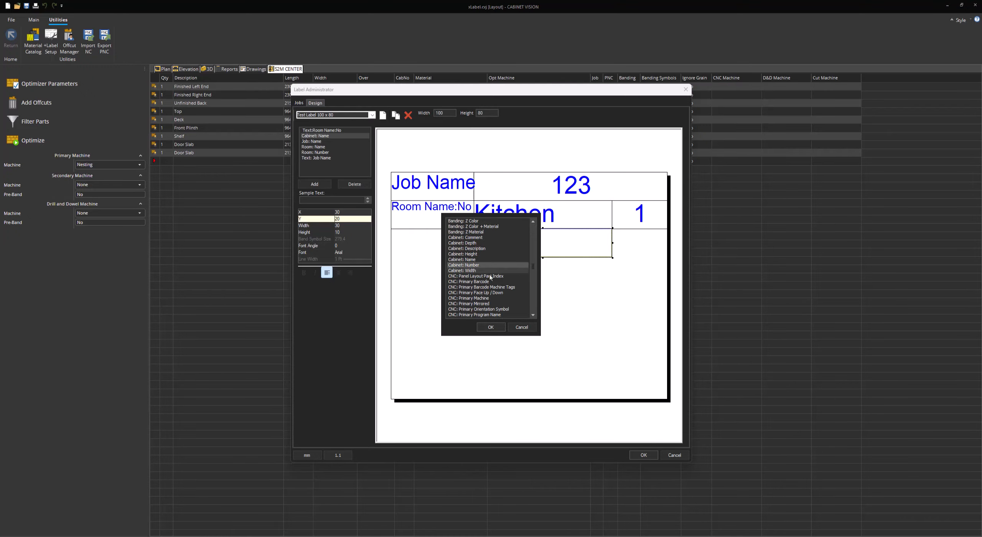
left_click(491, 326)
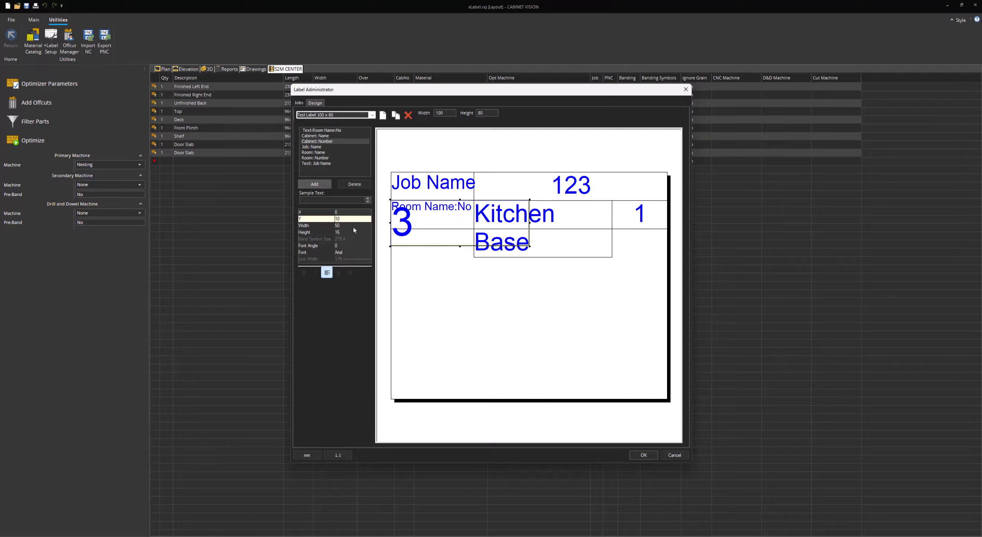
Step: Set the cabinet number field to width 20, height 10, X 80 and Y 20, and centre its text
left_click(353, 226)
type("20")
left_click(346, 232)
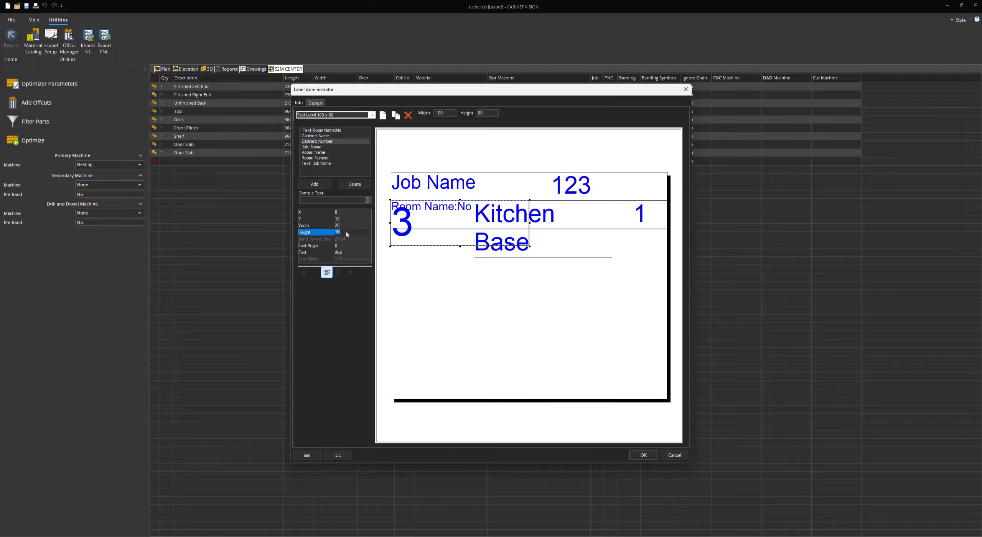
left_click(344, 213)
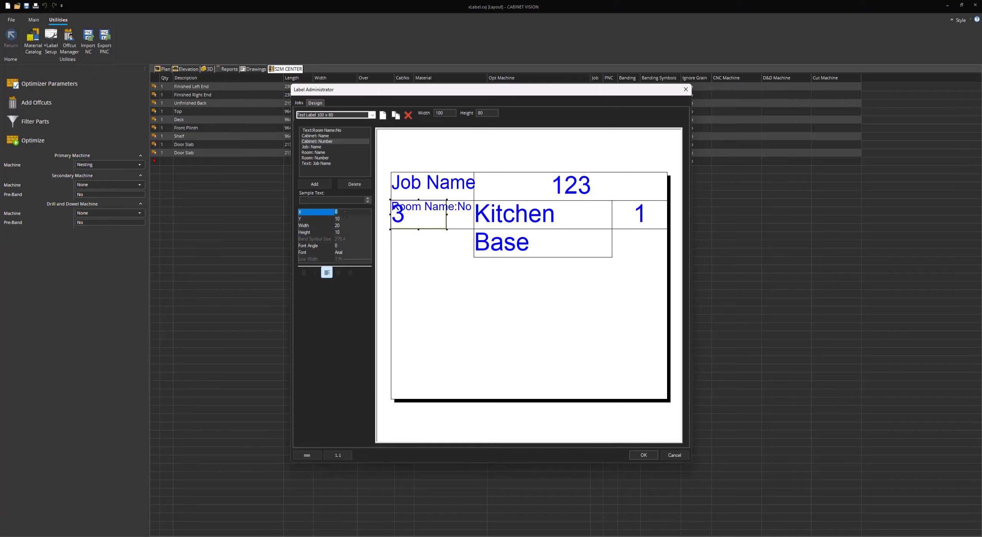
left_click(345, 218)
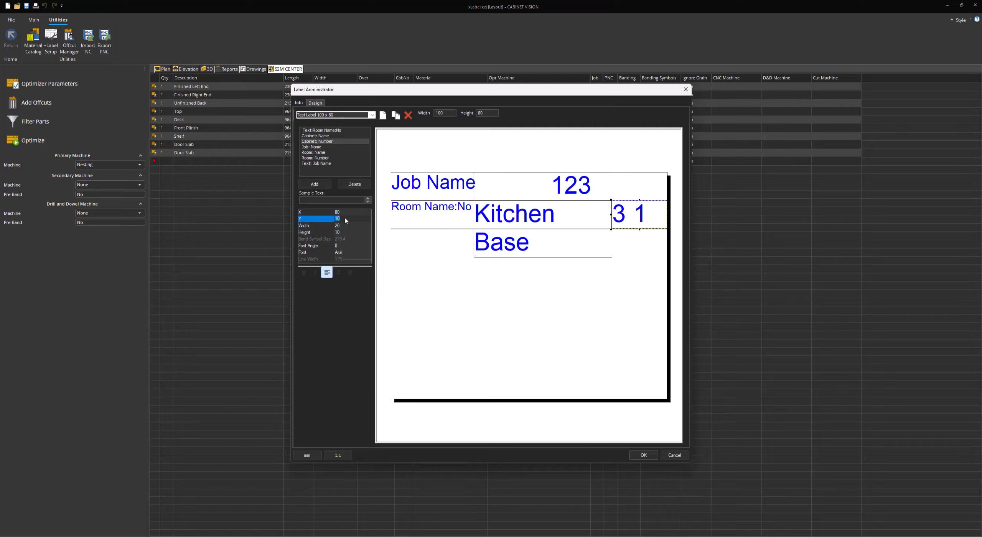
type("20")
left_click(346, 225)
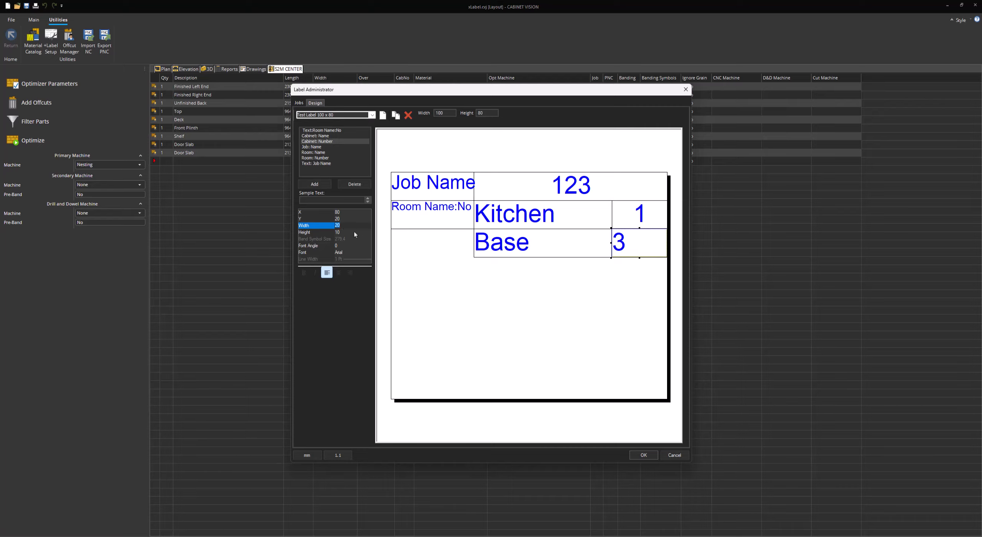
left_click(339, 273)
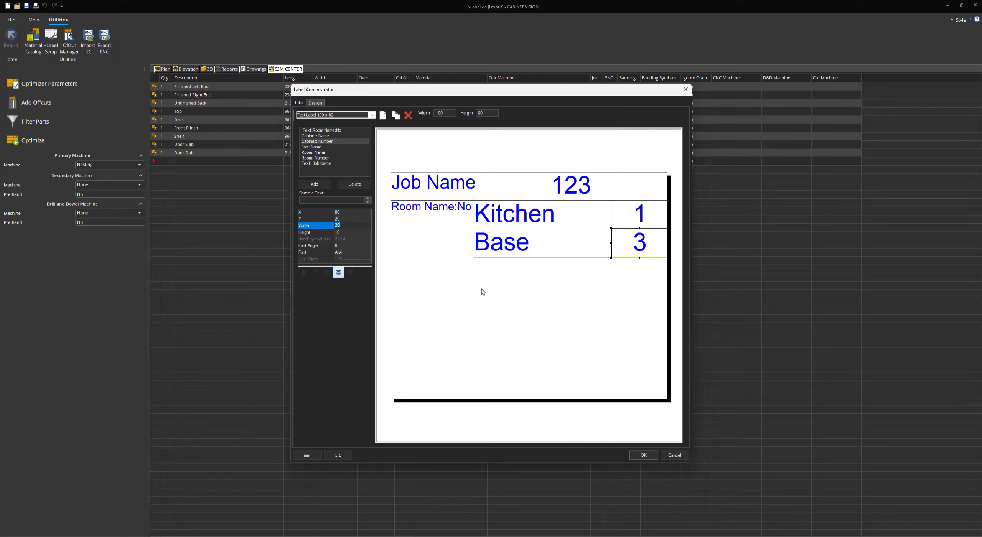
Step: Add a Text element in the third row at Y 20, 30 mm wide and 10 mm high
left_click(316, 185)
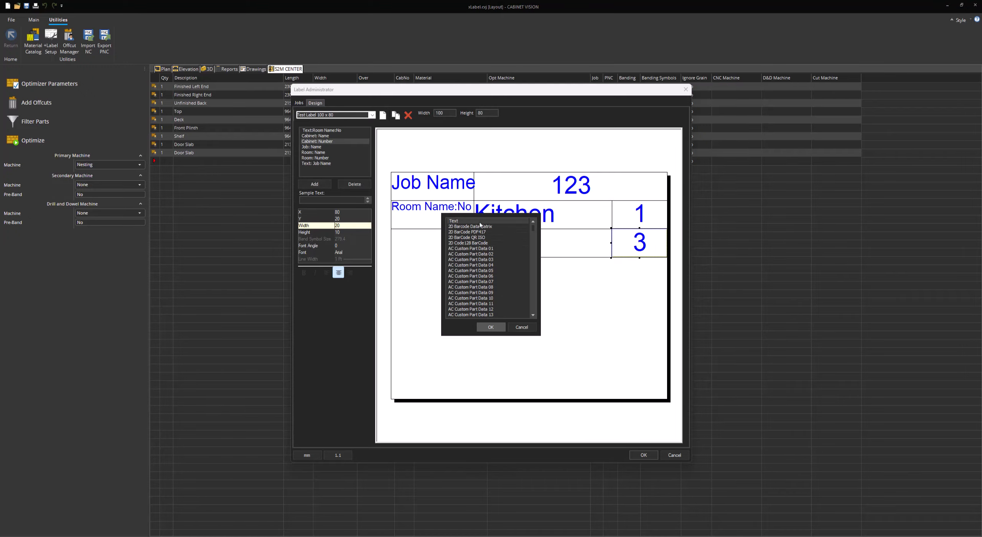
left_click(498, 327)
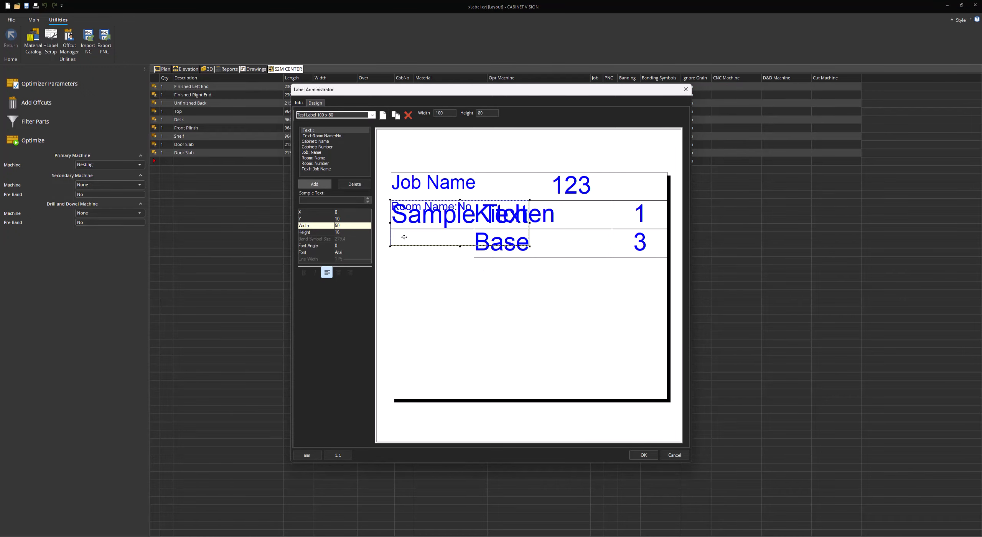
left_click(345, 218)
type("2")
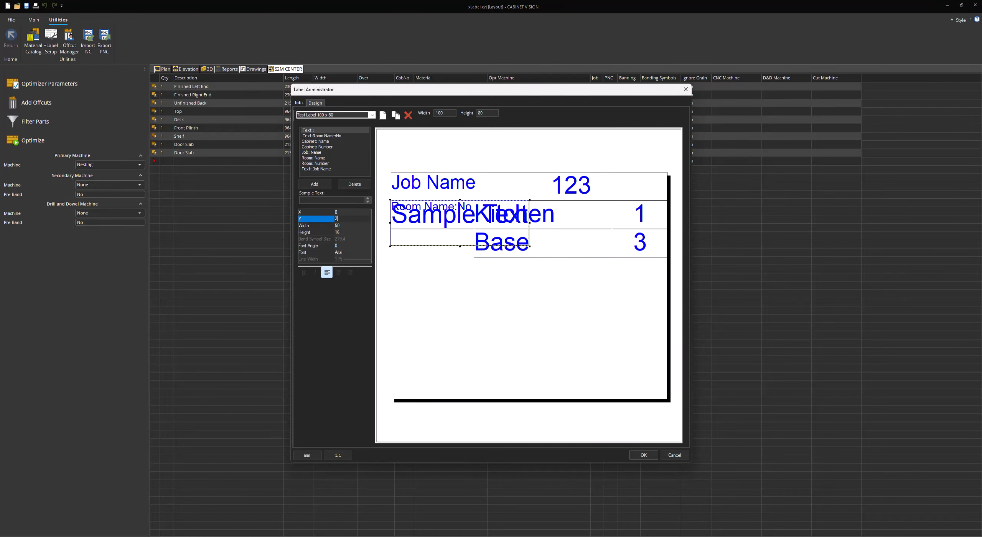
type("0")
left_click(346, 225)
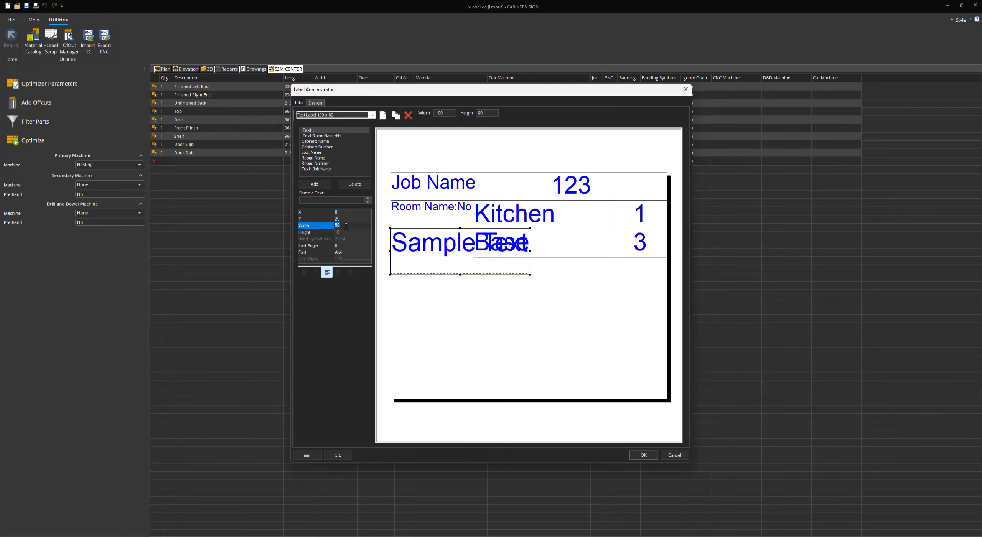
type("30")
left_click(346, 231)
type("10")
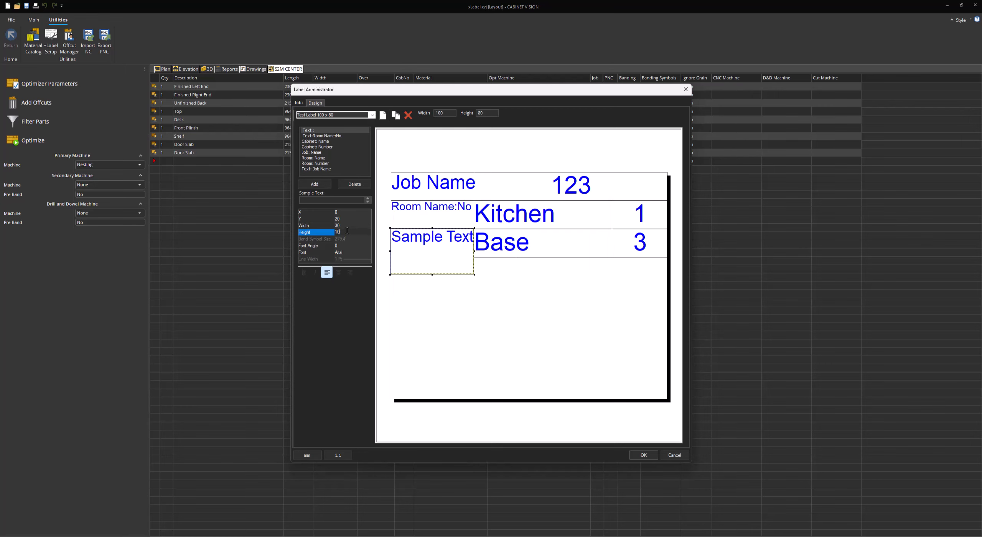
left_click(348, 225)
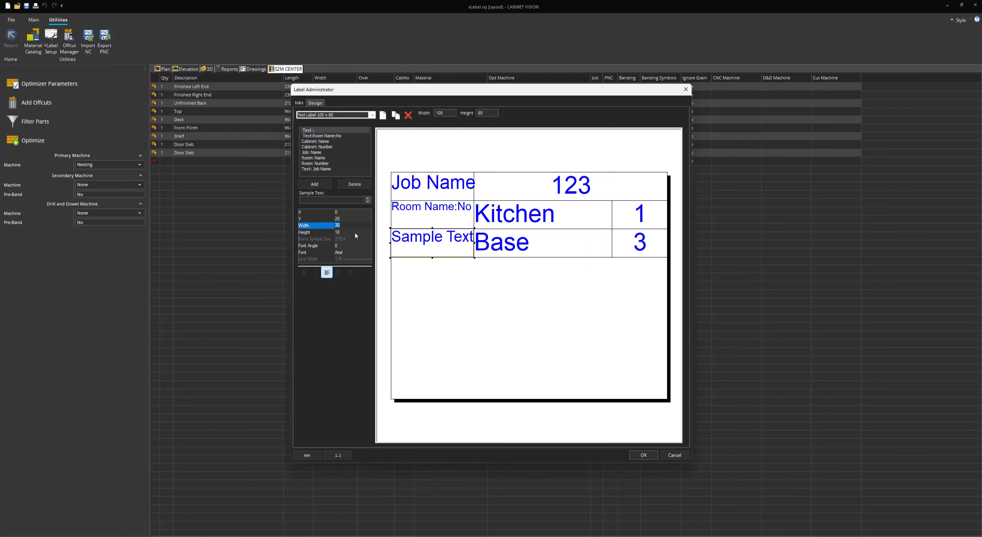
Step: Set the third-row text element's sample text to "Cab Name:No"
left_click(335, 200)
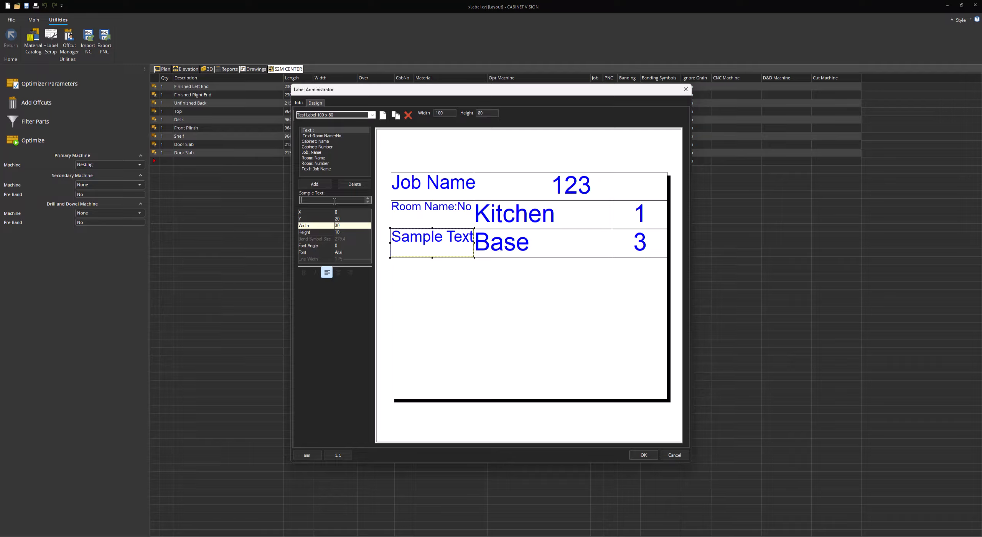
type("Cab Name:No")
left_click(345, 220)
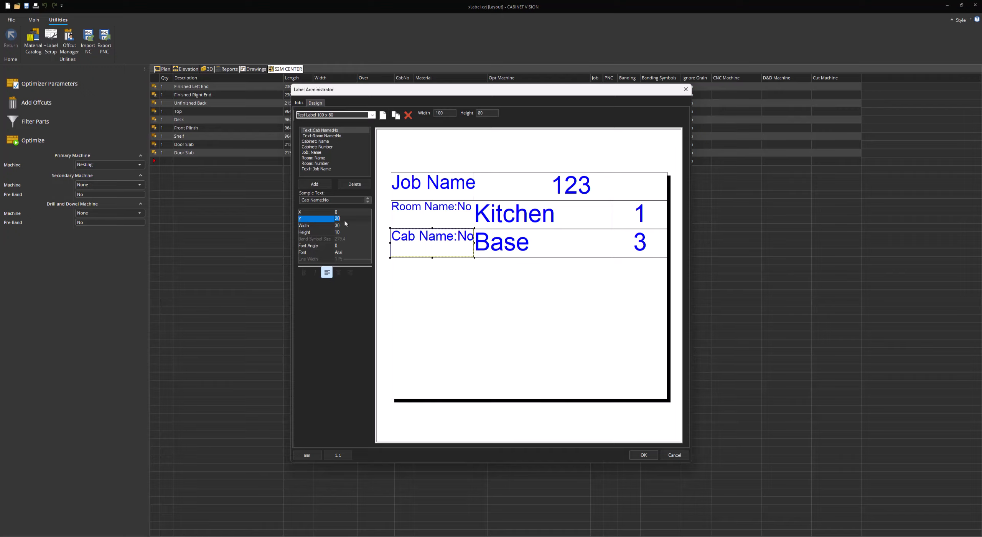
left_click(410, 235)
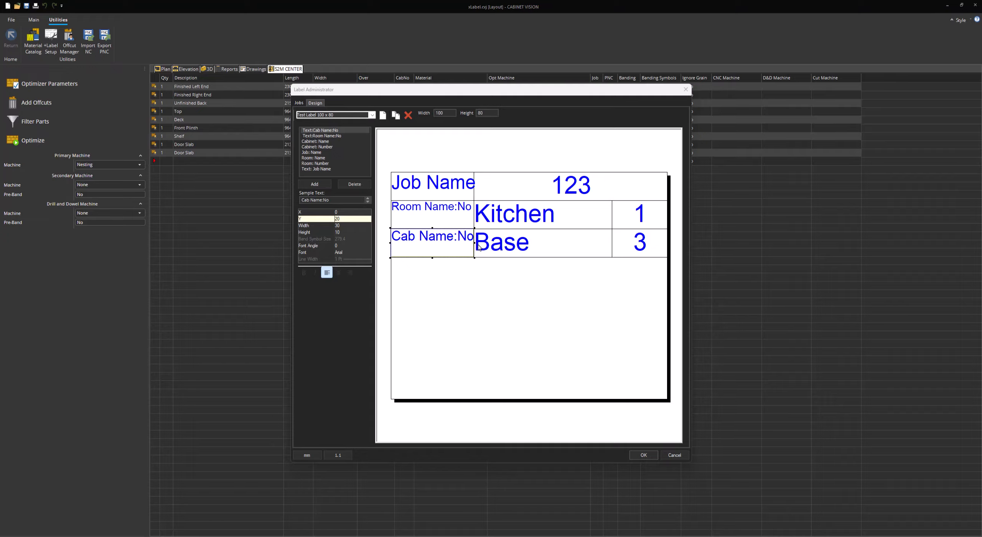
Step: Add a Part: Graphic field and move it into the empty area below the cabinet row
left_click(326, 188)
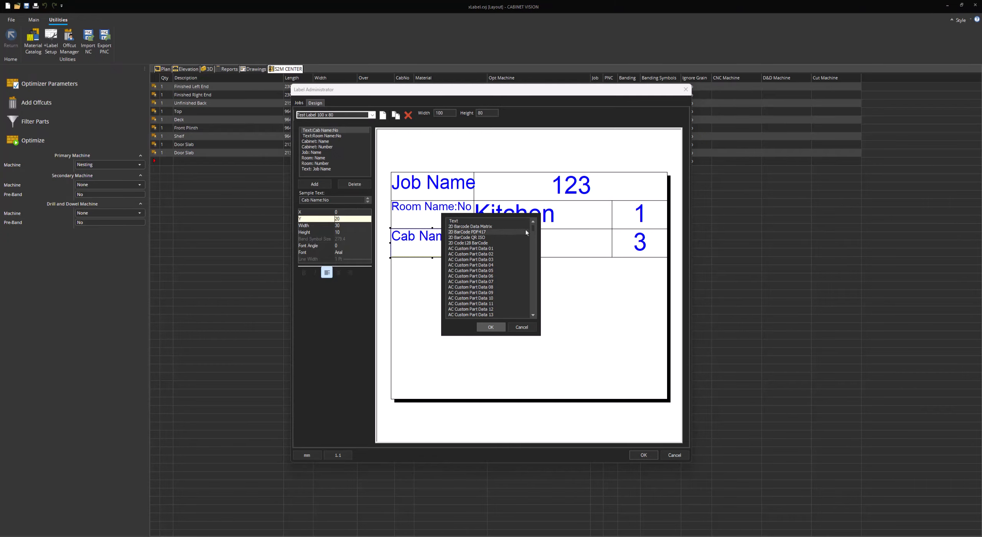
left_click_drag(535, 230, 530, 304)
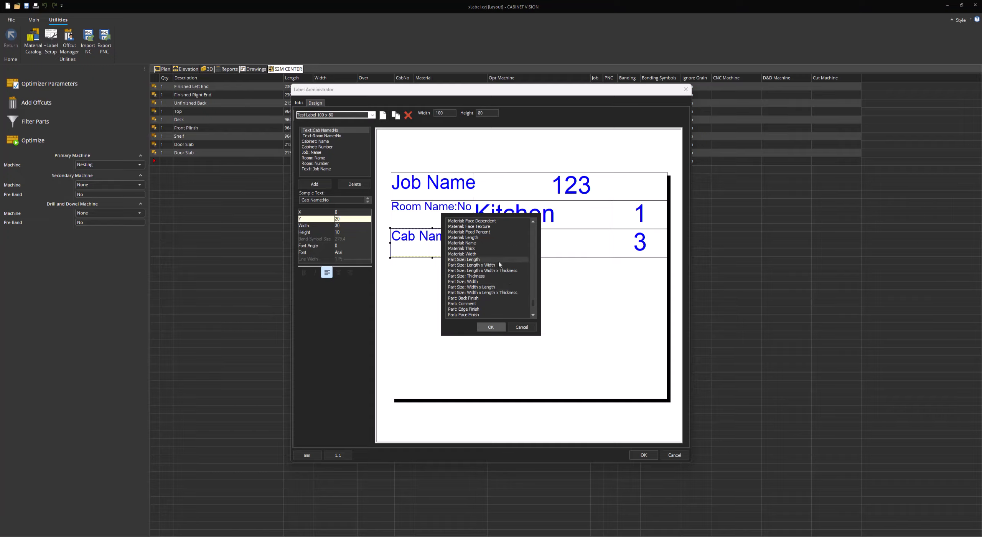
scroll(516, 296, "down", 2)
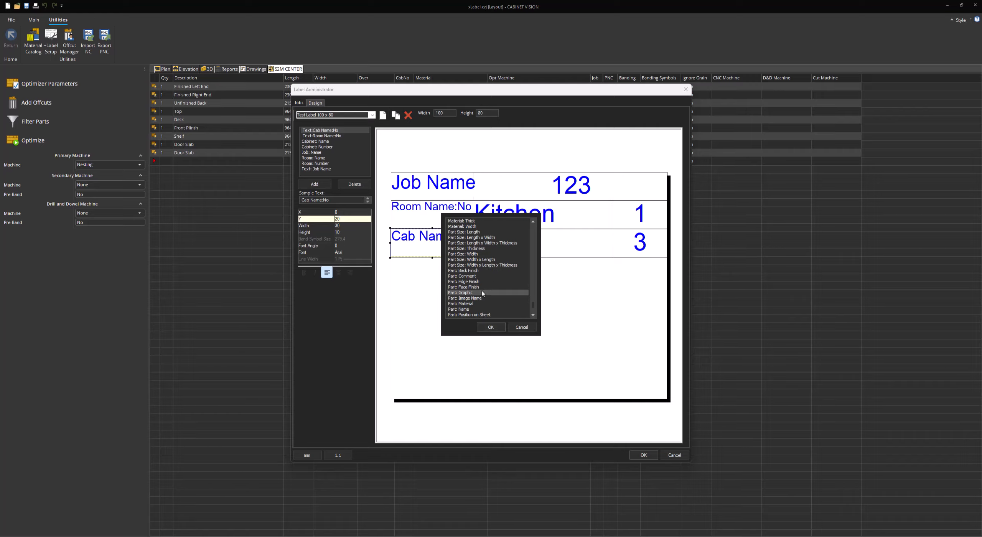
left_click(491, 326)
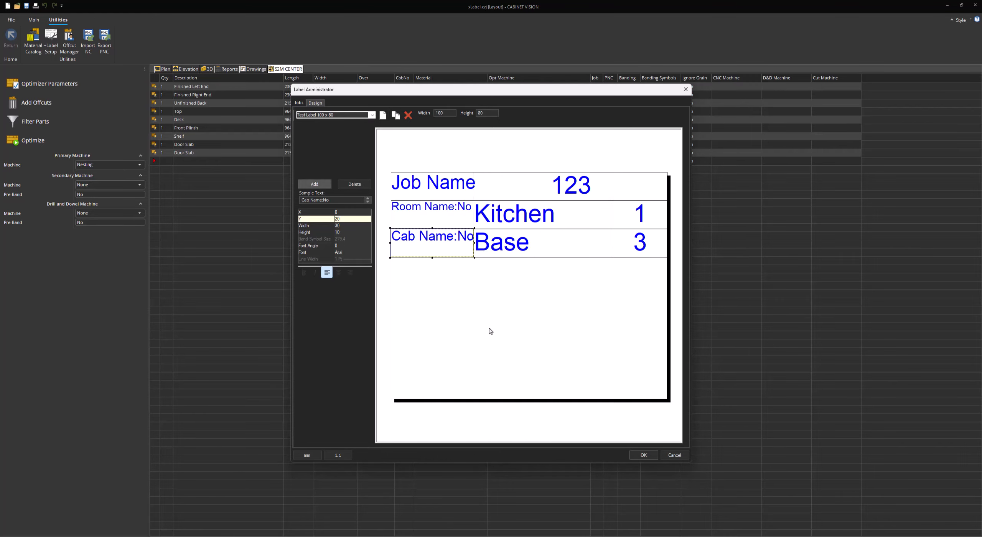
left_click_drag(450, 219, 516, 315)
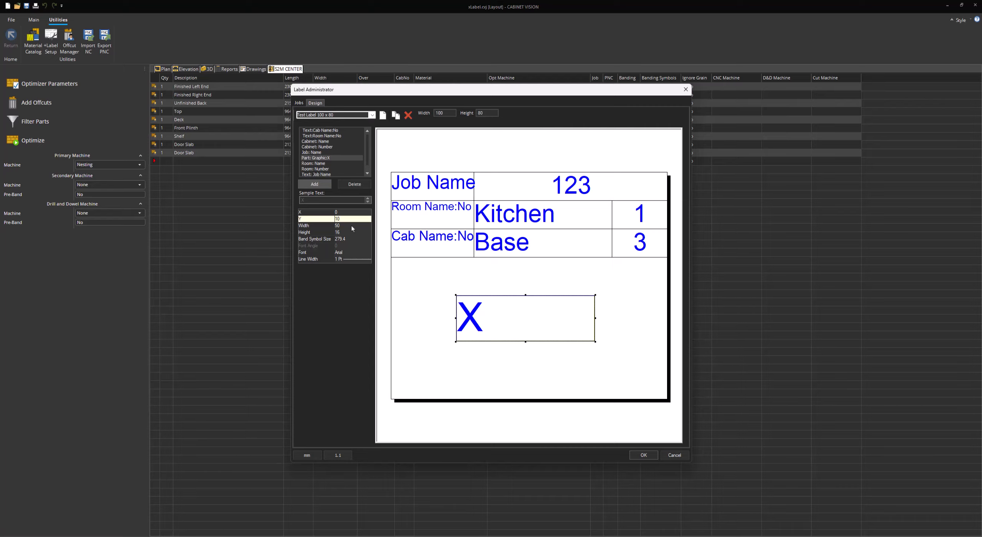
Step: Set the part graphic field's width to 100 and align it with the label's left edge
left_click(351, 225)
type("100")
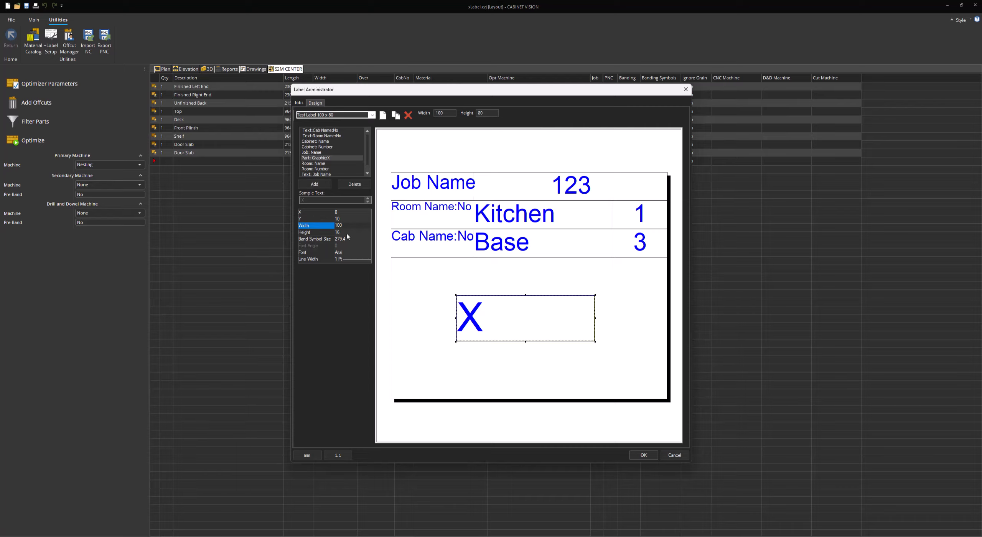
left_click(347, 233)
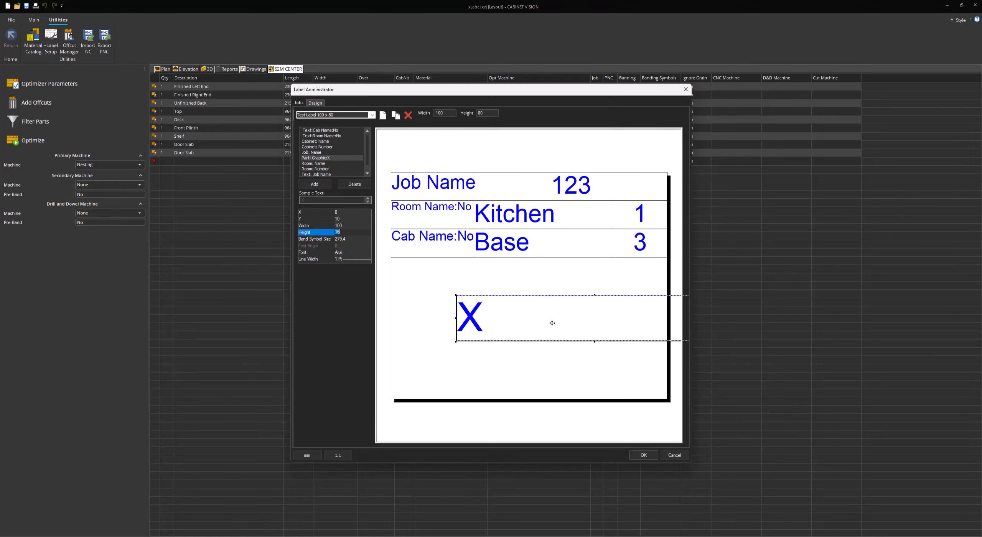
left_click_drag(550, 324, 487, 308)
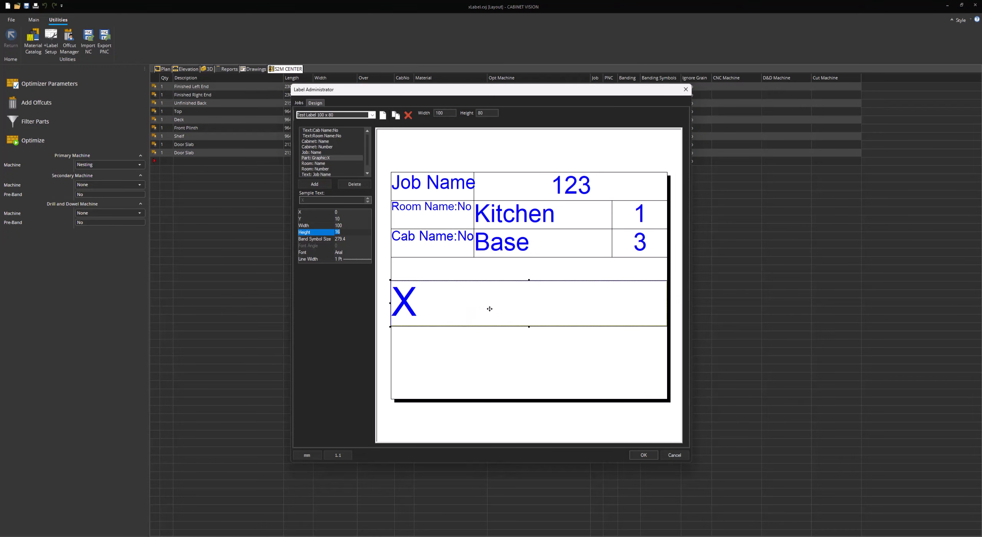
Step: Try a height of 50 for the part graphic field
left_click(349, 237)
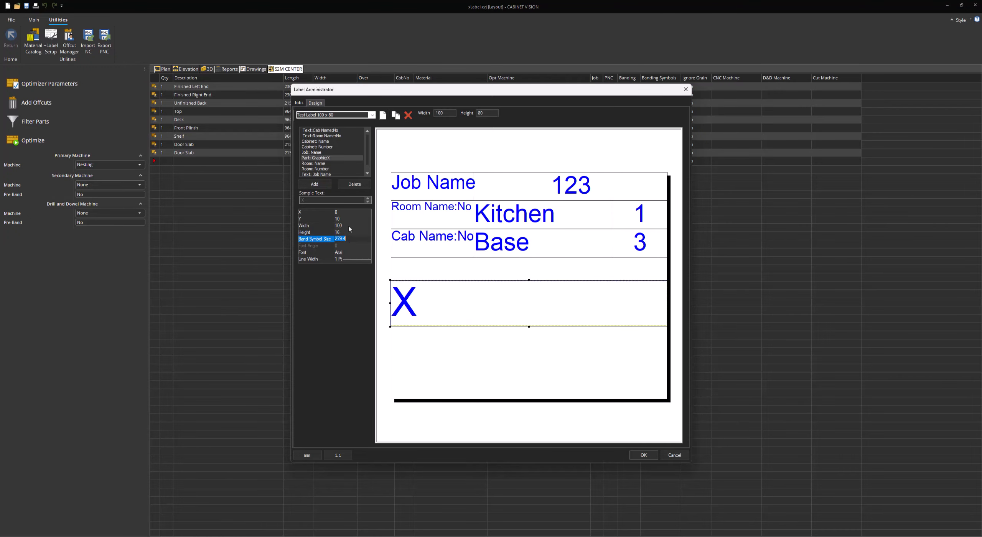
left_click(346, 232)
type("5")
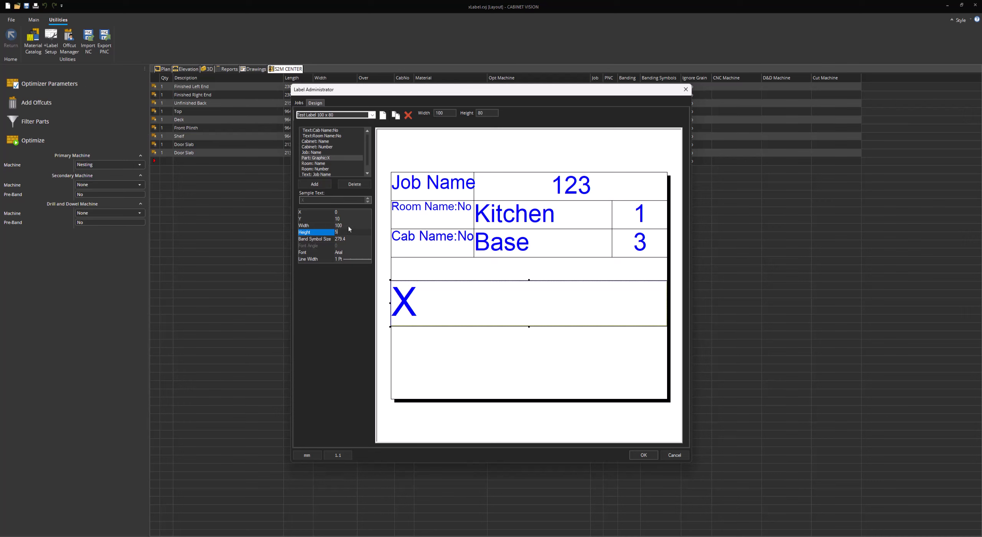
type("0")
left_click(349, 225)
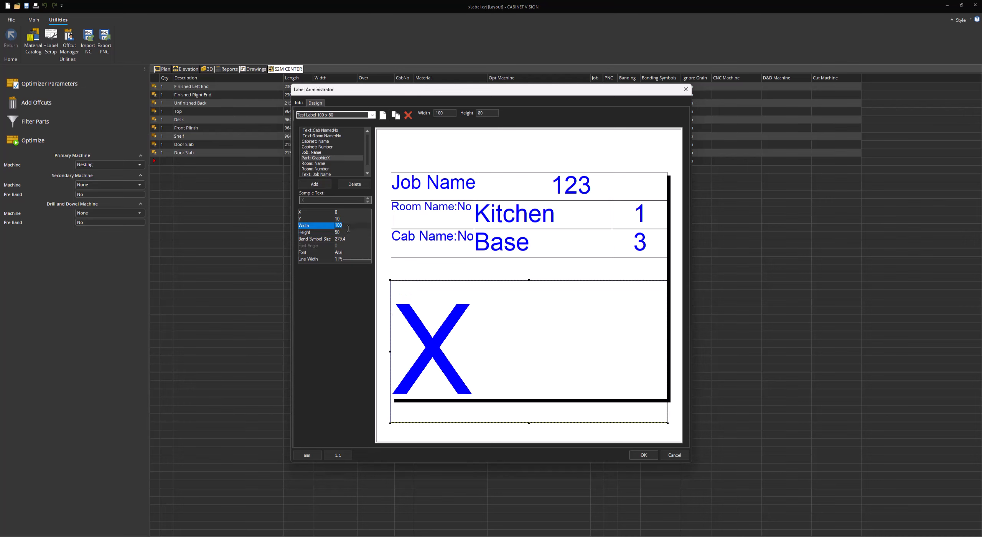
Step: Set the part graphic field's height to 30 and move it up directly against the cabinet row
left_click(348, 232)
type("30")
left_click(346, 226)
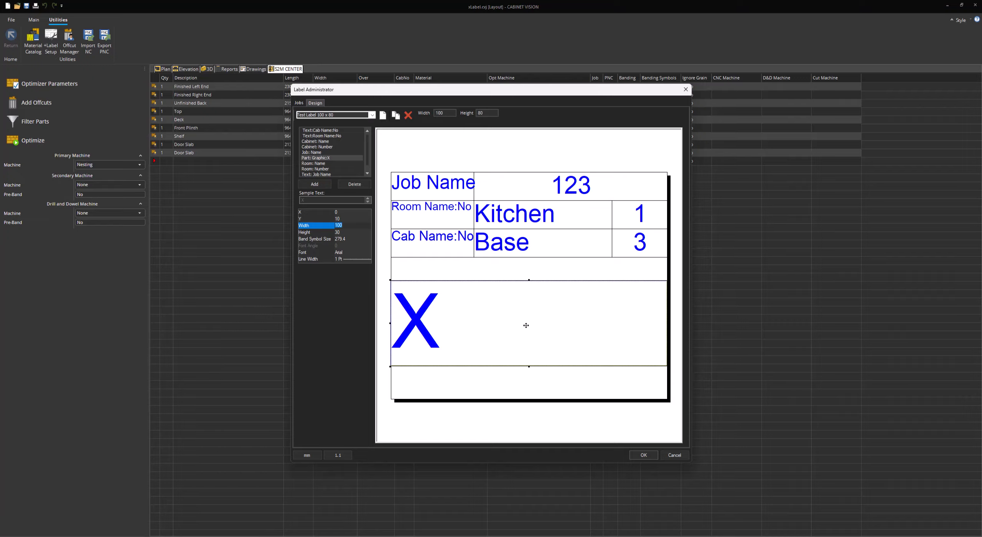
left_click_drag(525, 318, 527, 299)
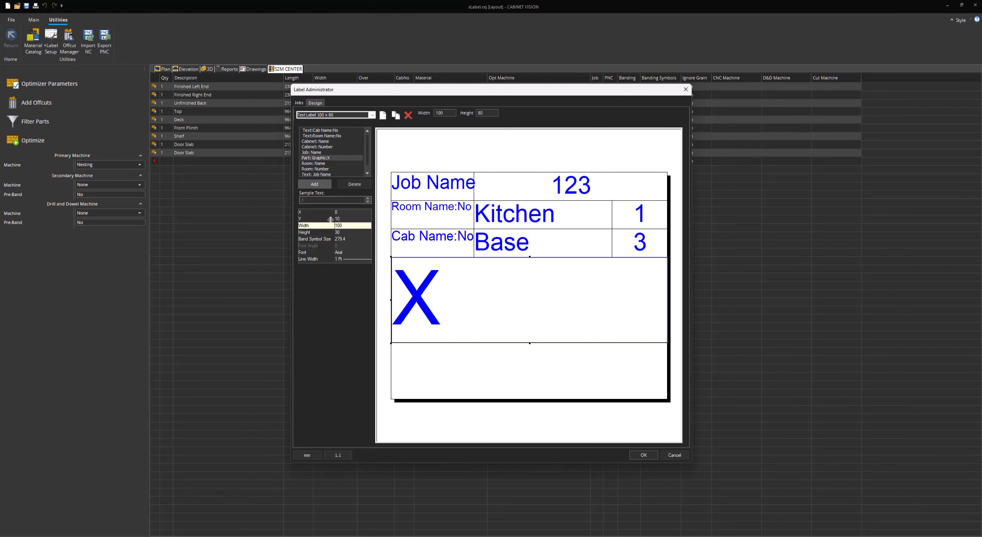
Step: Choose Part: Position on Sheet as a new data field for the label
left_click(314, 184)
left_click_drag(536, 235, 539, 309)
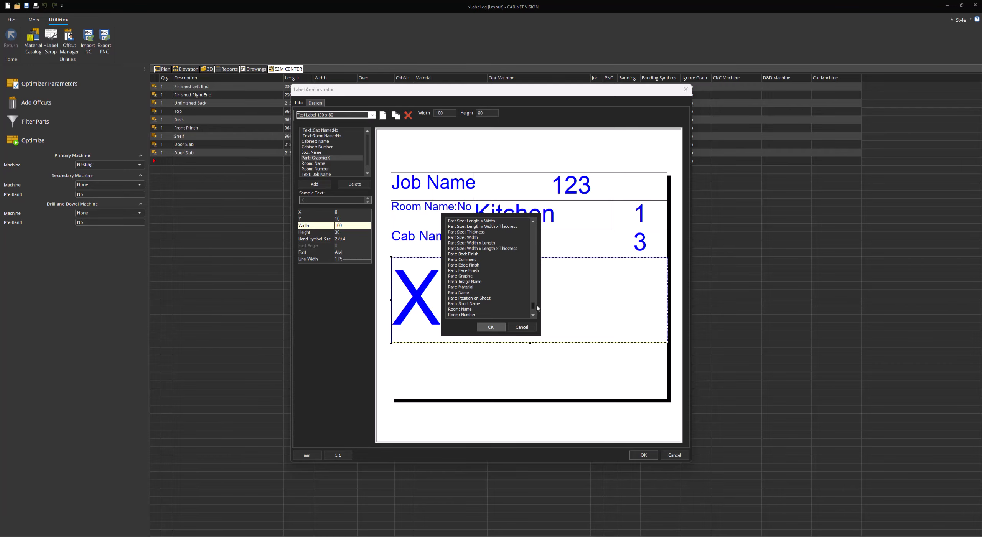
left_click(504, 298)
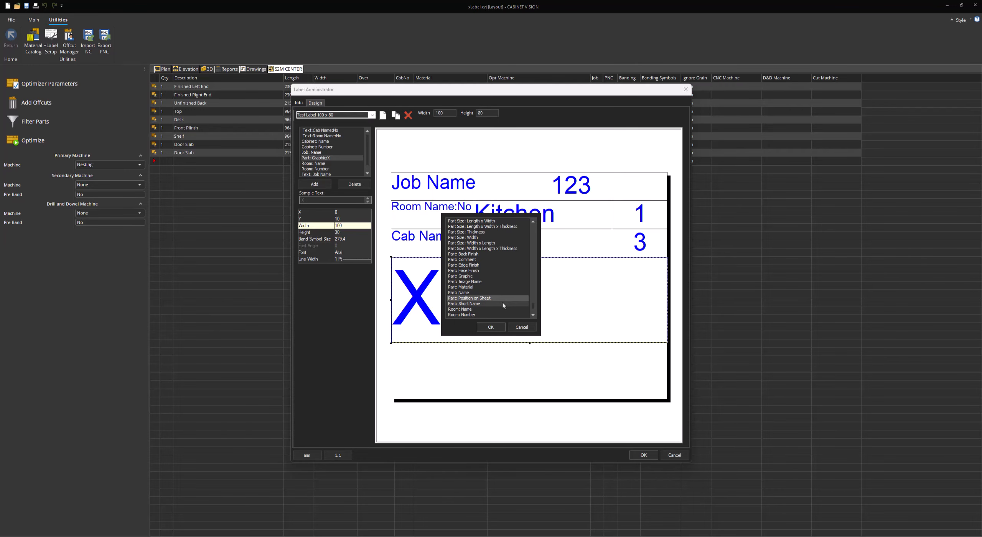